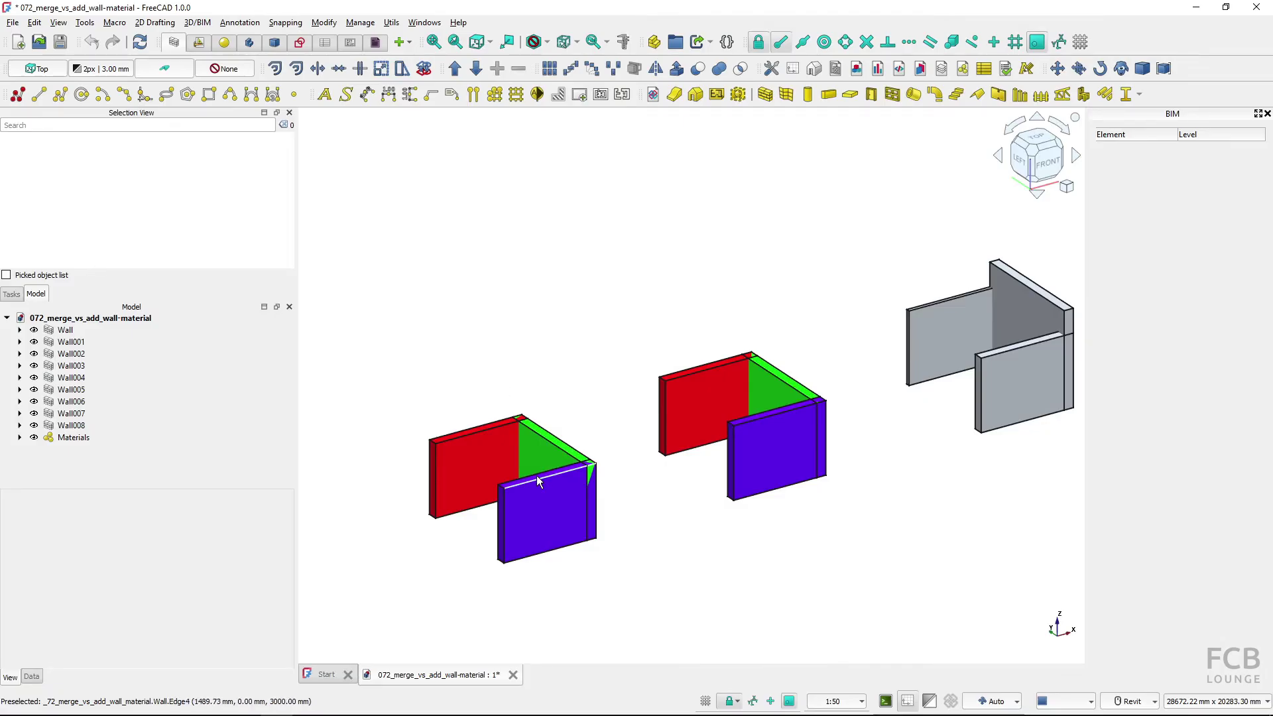
Step: Inspect the first set's purple, green and red walls, then clear the selection
click(544, 505)
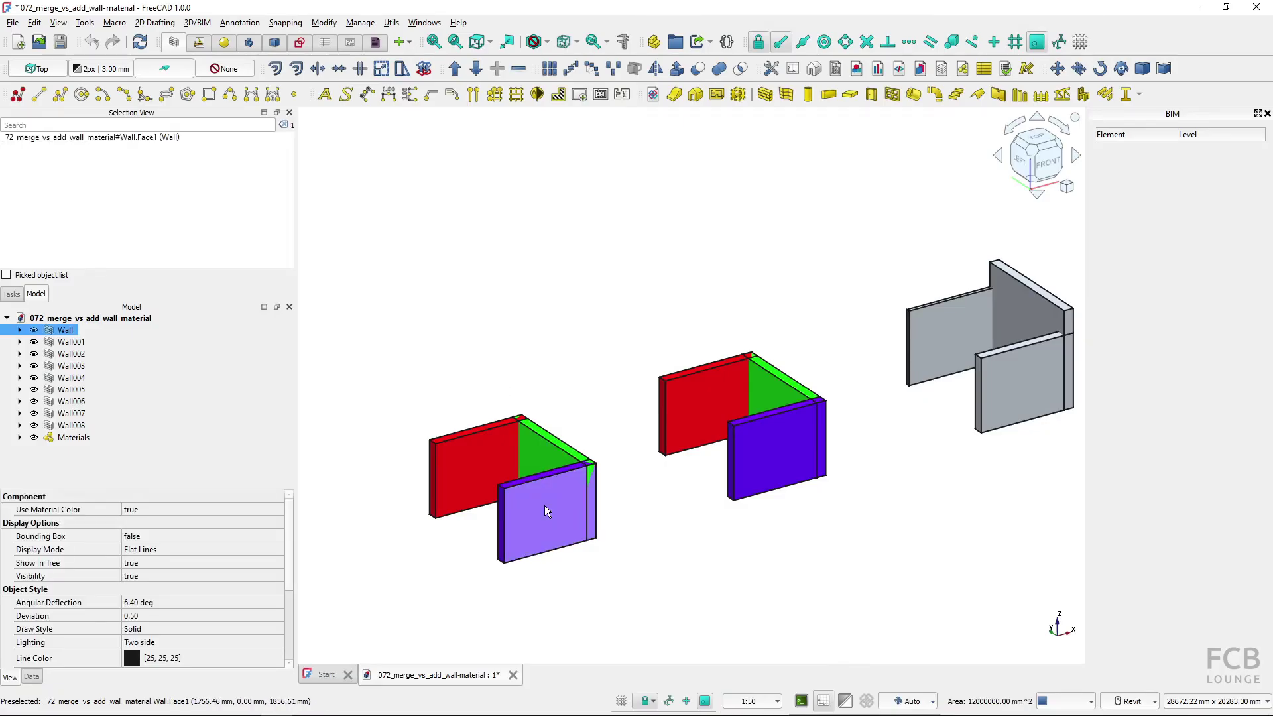
click(539, 454)
click(479, 452)
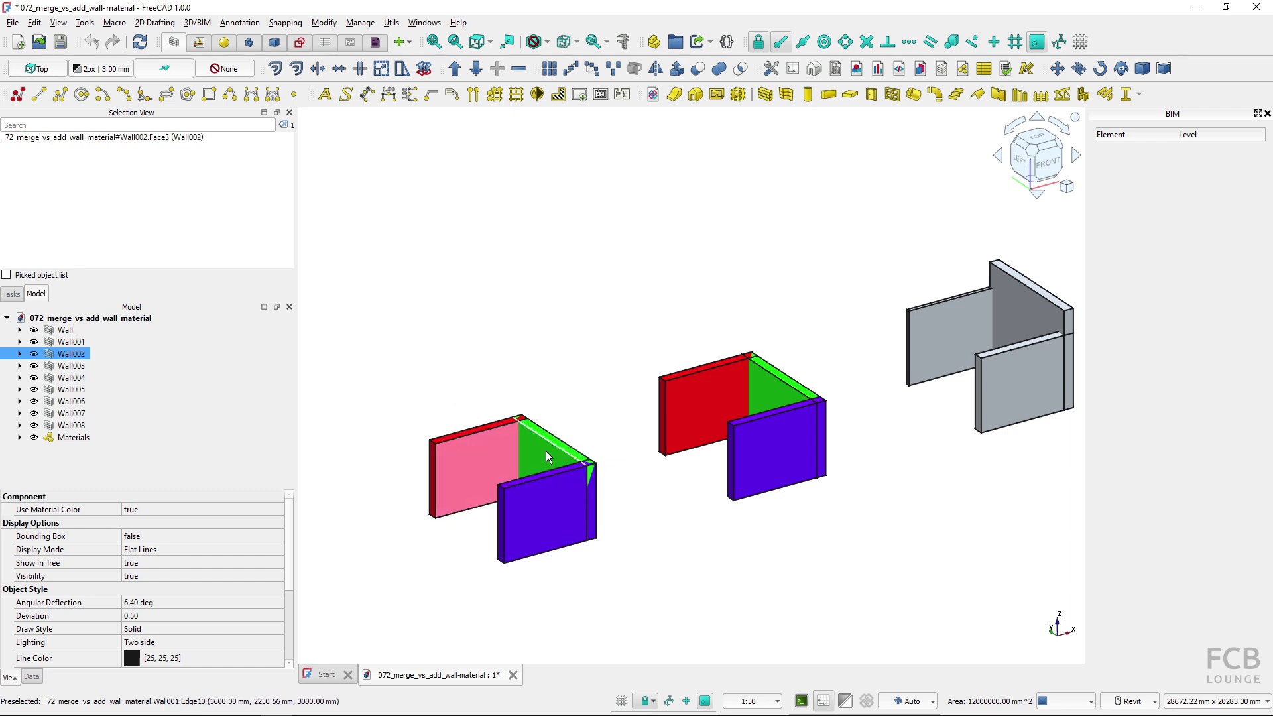
click(491, 386)
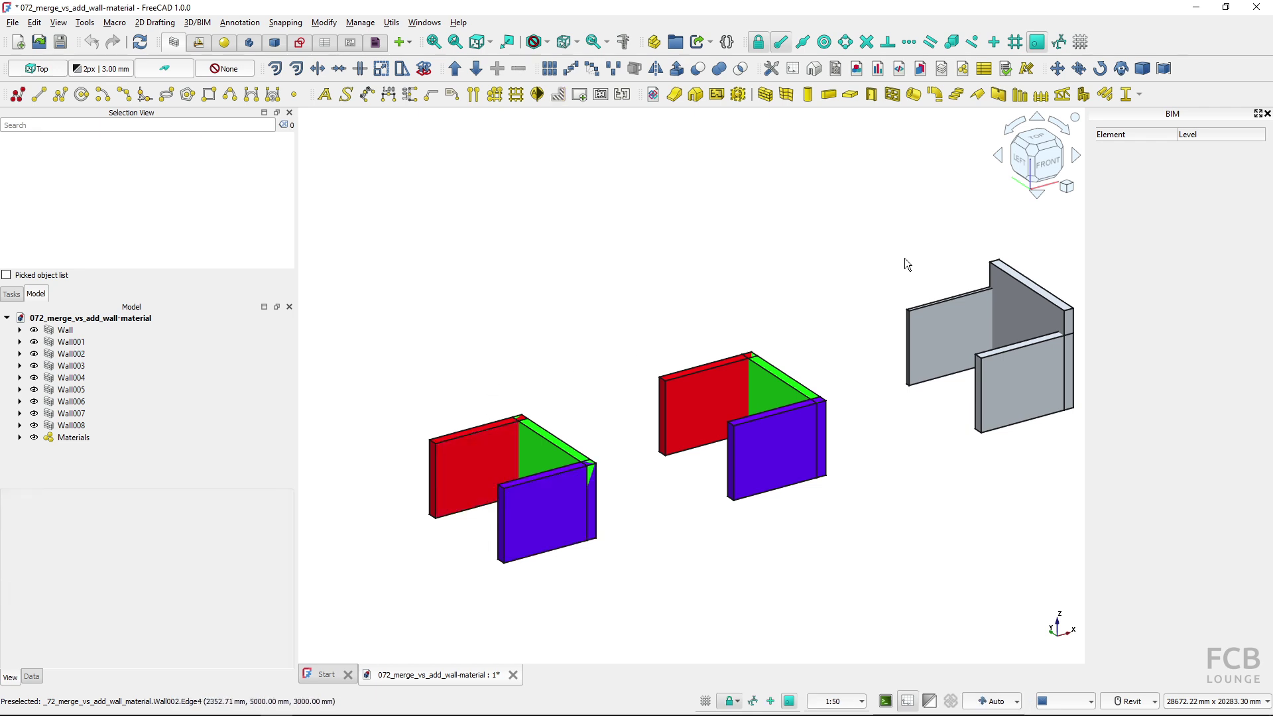
Step: In Top view, zoom onto the first set and select its green, red and purple walls together
click(1036, 138)
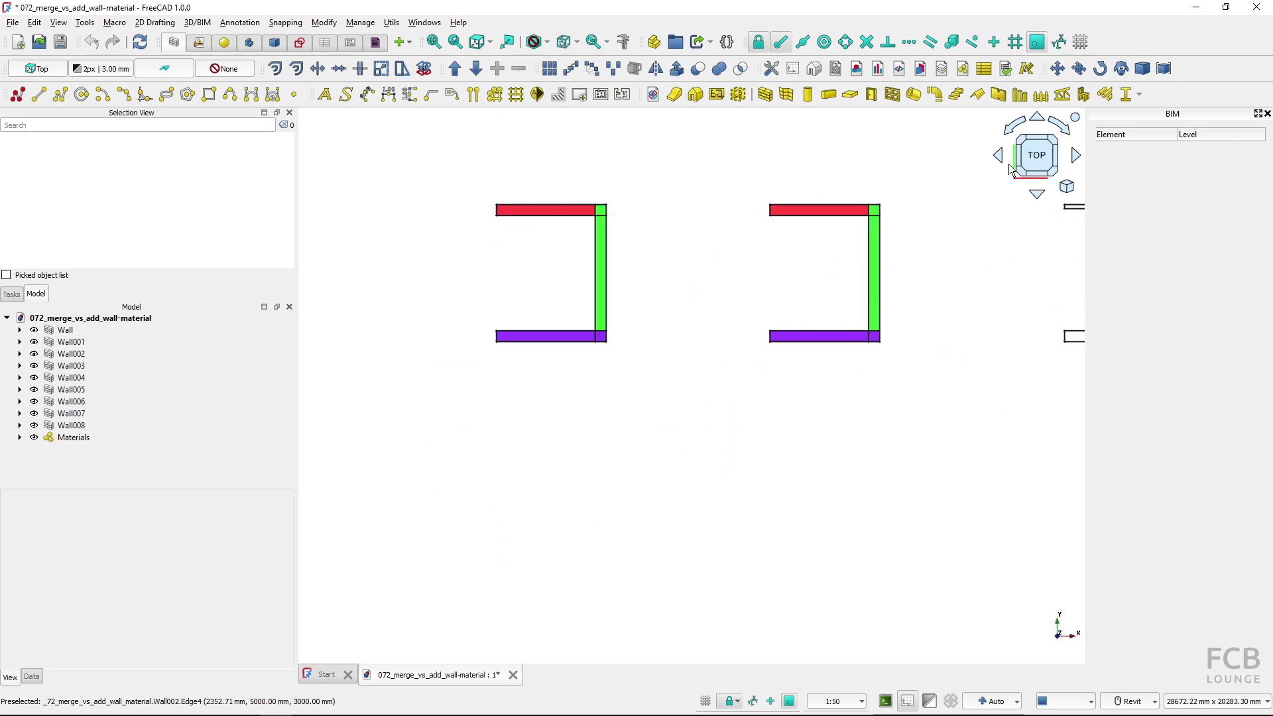
middle_drag(614, 250, 635, 339)
scroll(652, 318, up, 3)
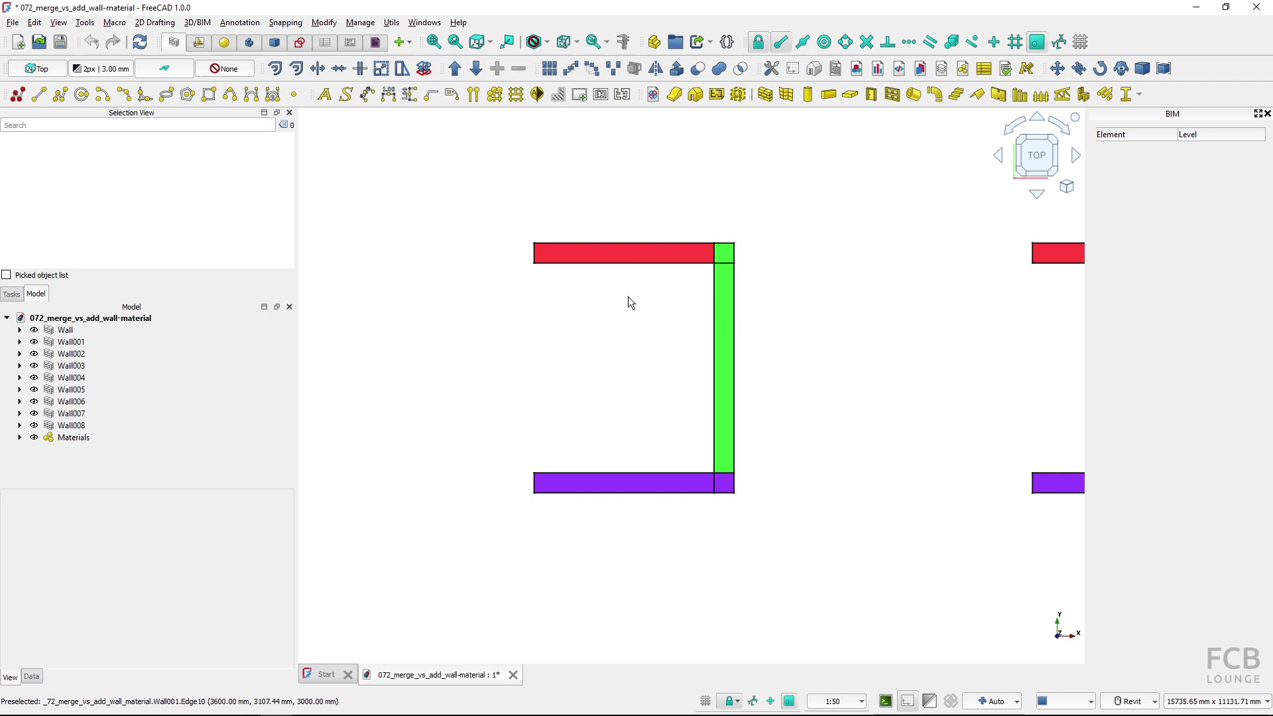
click(620, 251)
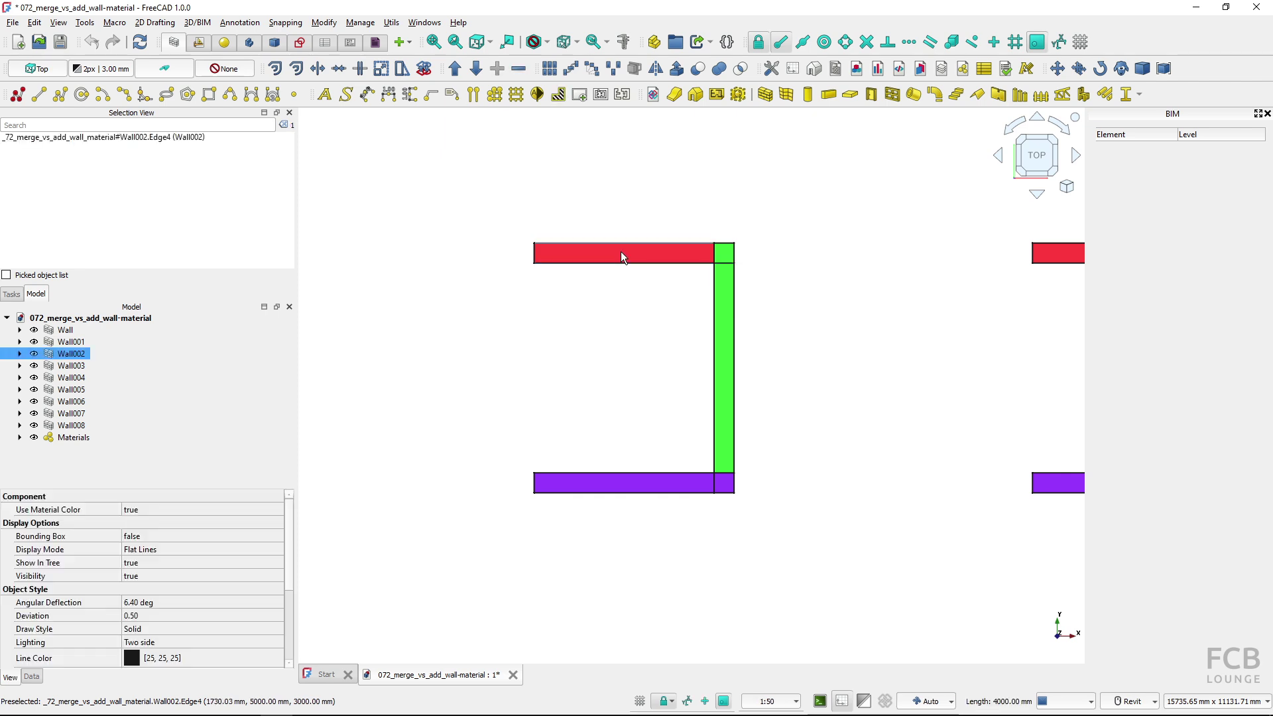
ctrl+click(715, 342)
ctrl+click(611, 485)
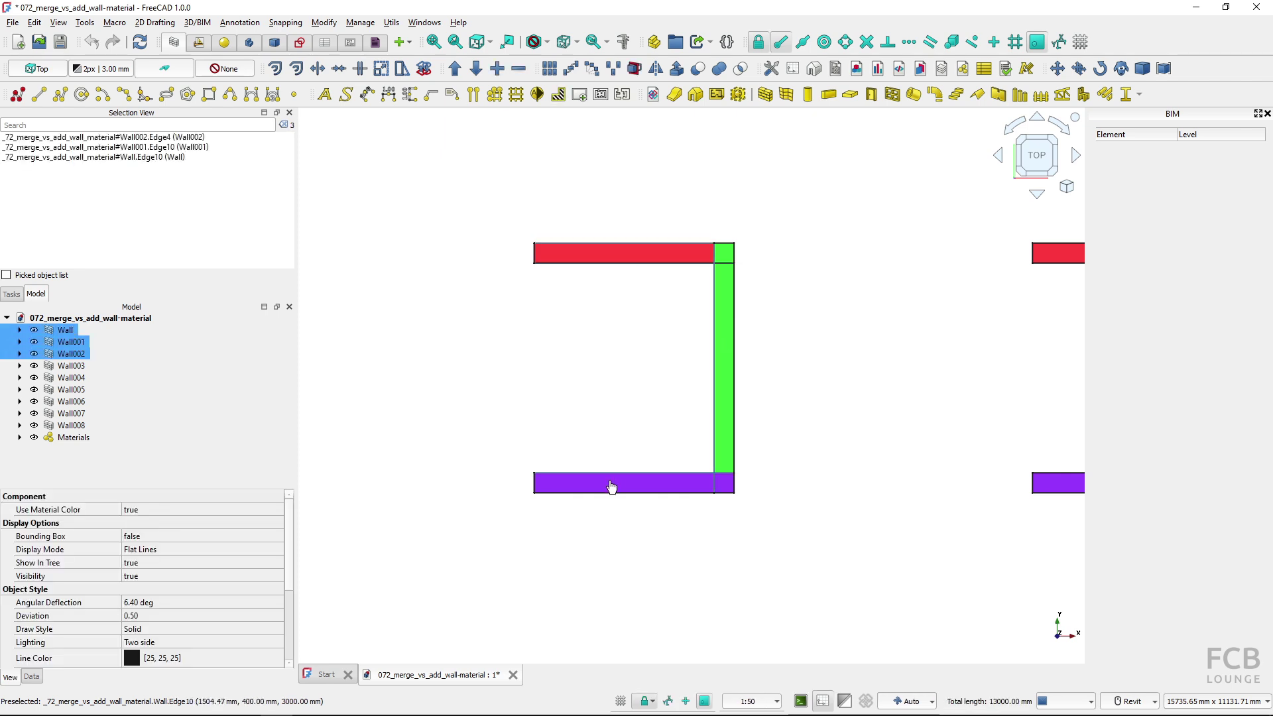
click(69, 344)
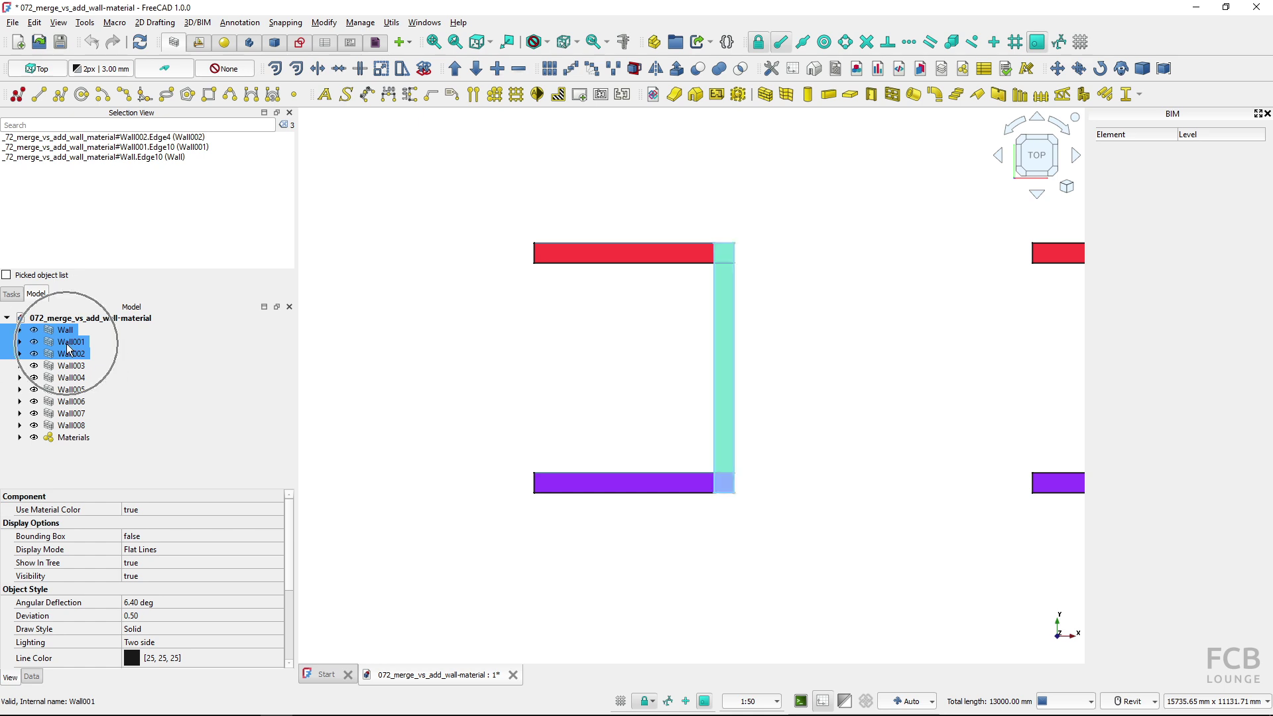
Step: Merge the three selected walls into one with Utils > Merge Walls
click(391, 22)
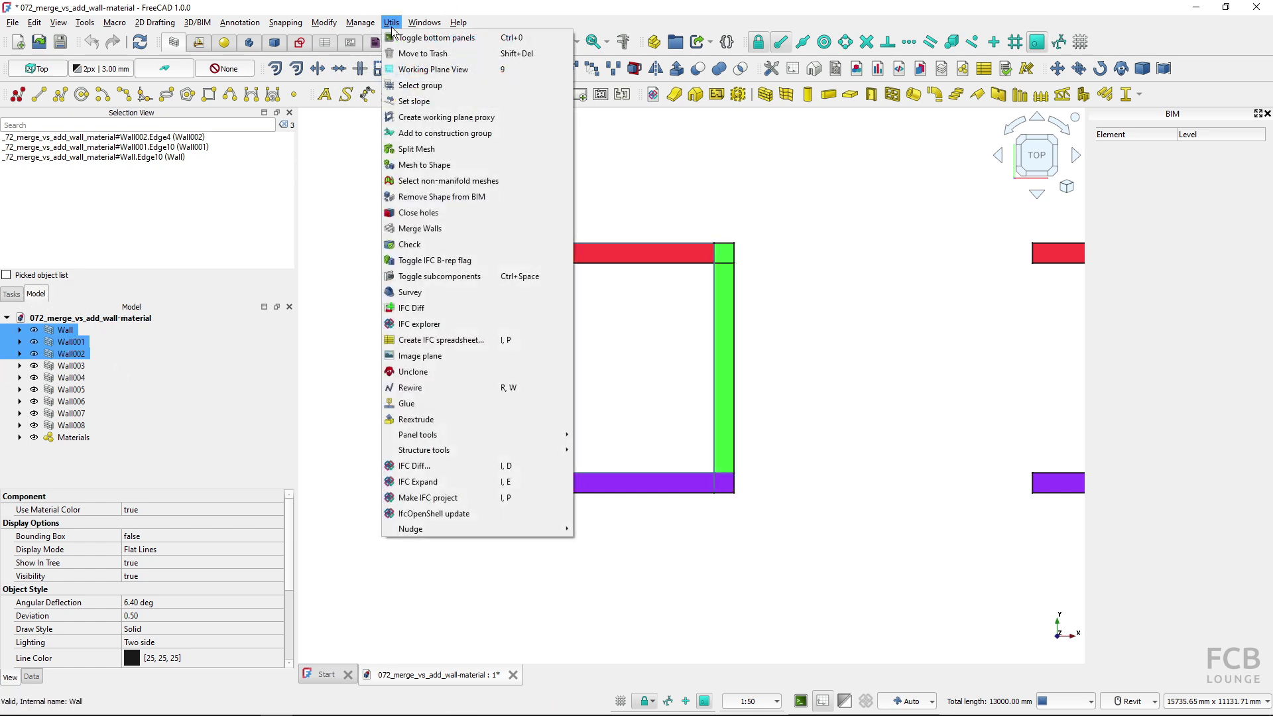
click(435, 231)
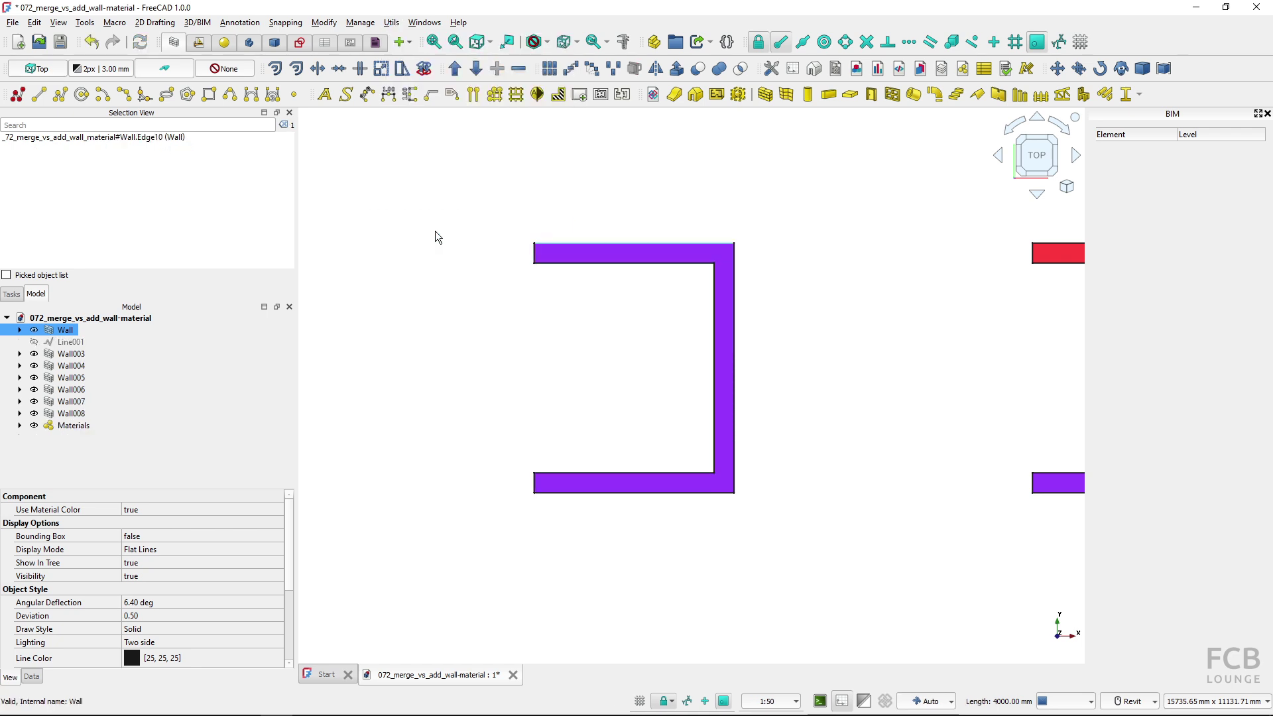
shift+middle_drag(537, 382, 653, 340)
Step: Rename the resulting wall to 'Wall merged'
click(60, 332)
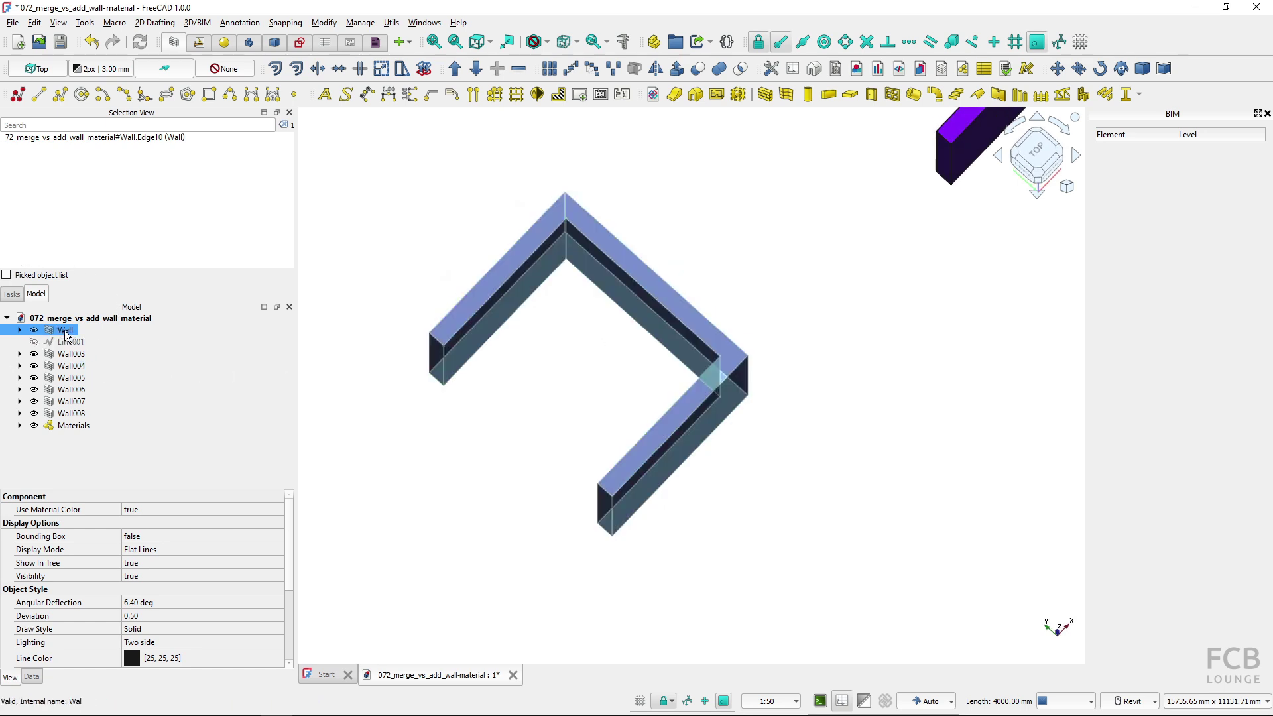
click(66, 331)
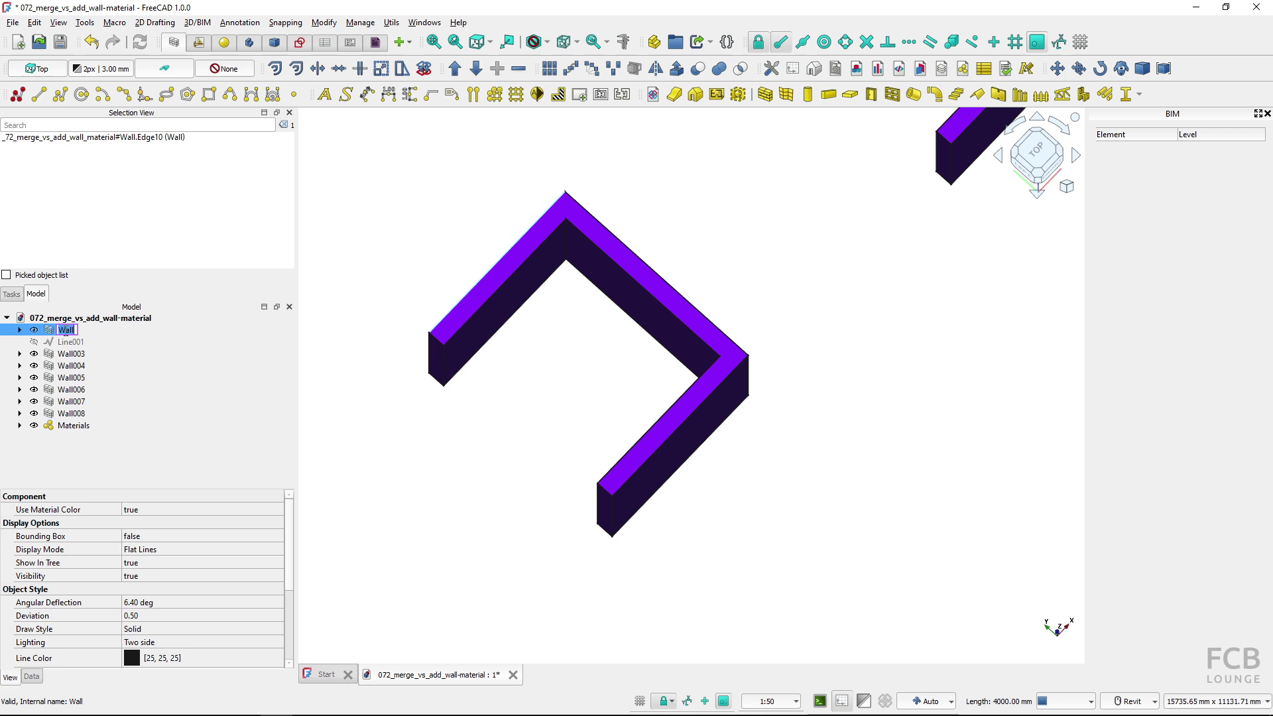
text(merged)
key(Return)
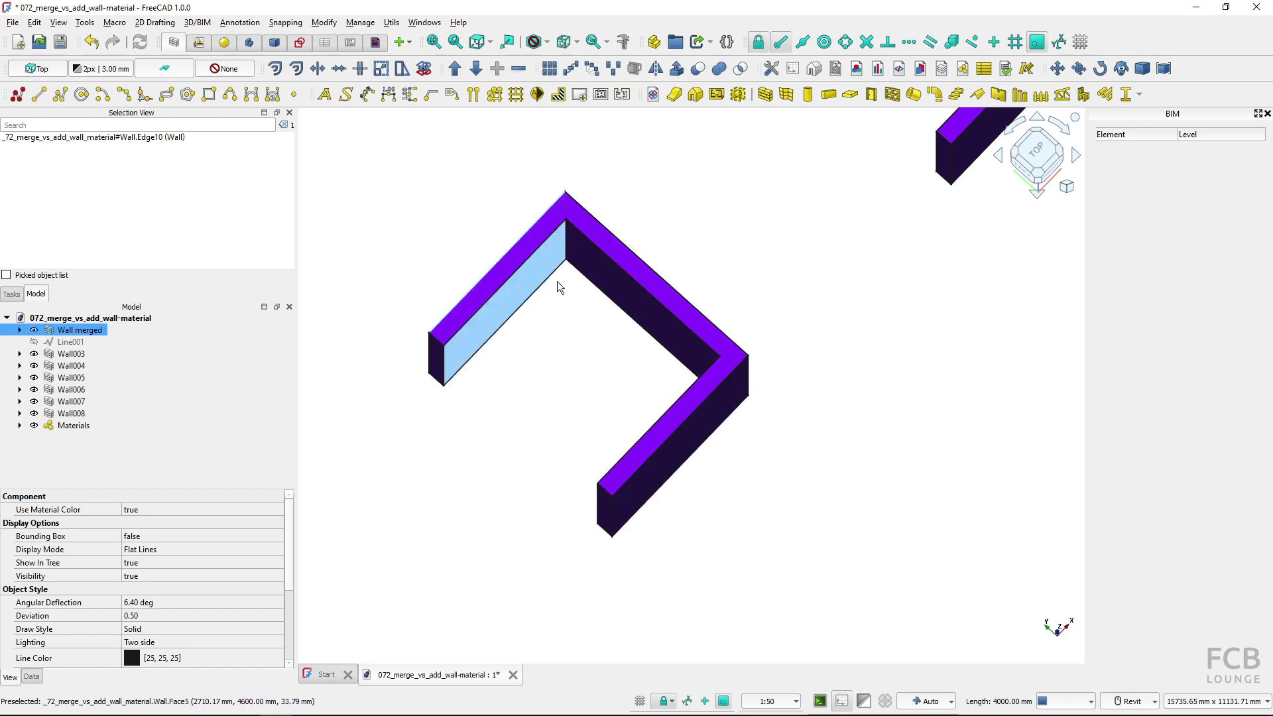
Step: Expand Wall merged in the tree and select its single WallTrace base line
shift+middle_drag(595, 400, 623, 388)
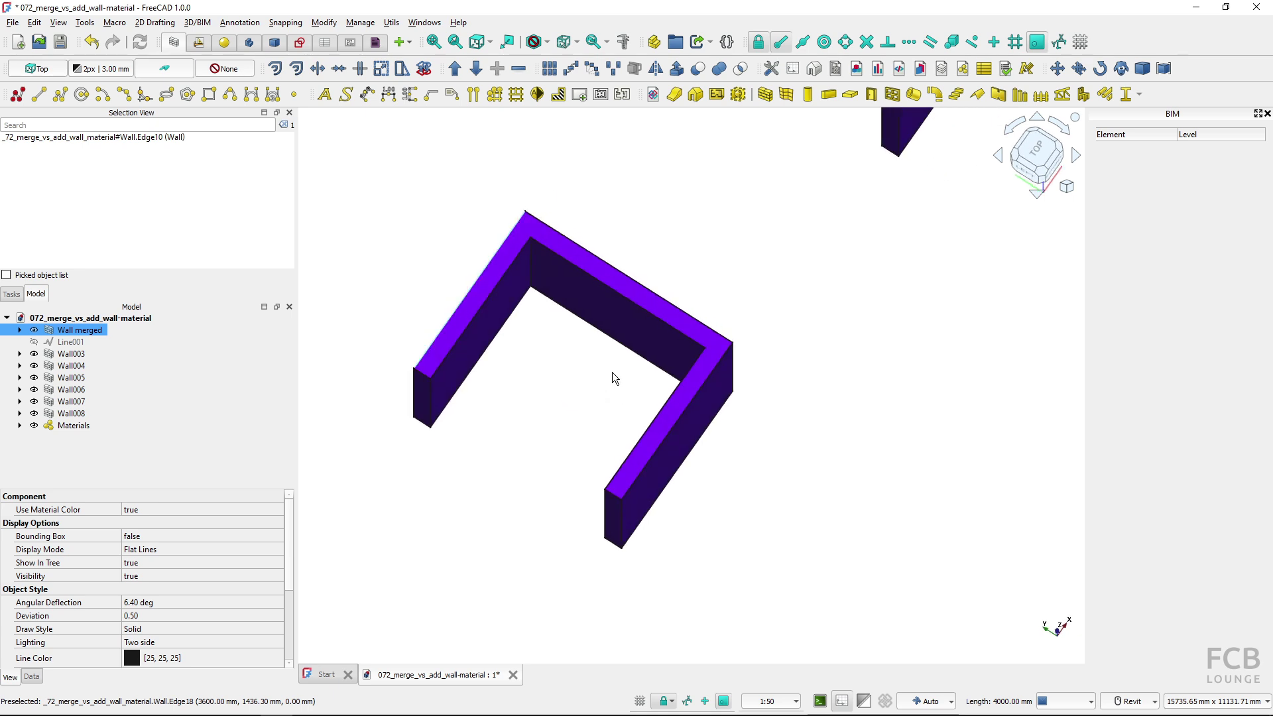
click(20, 330)
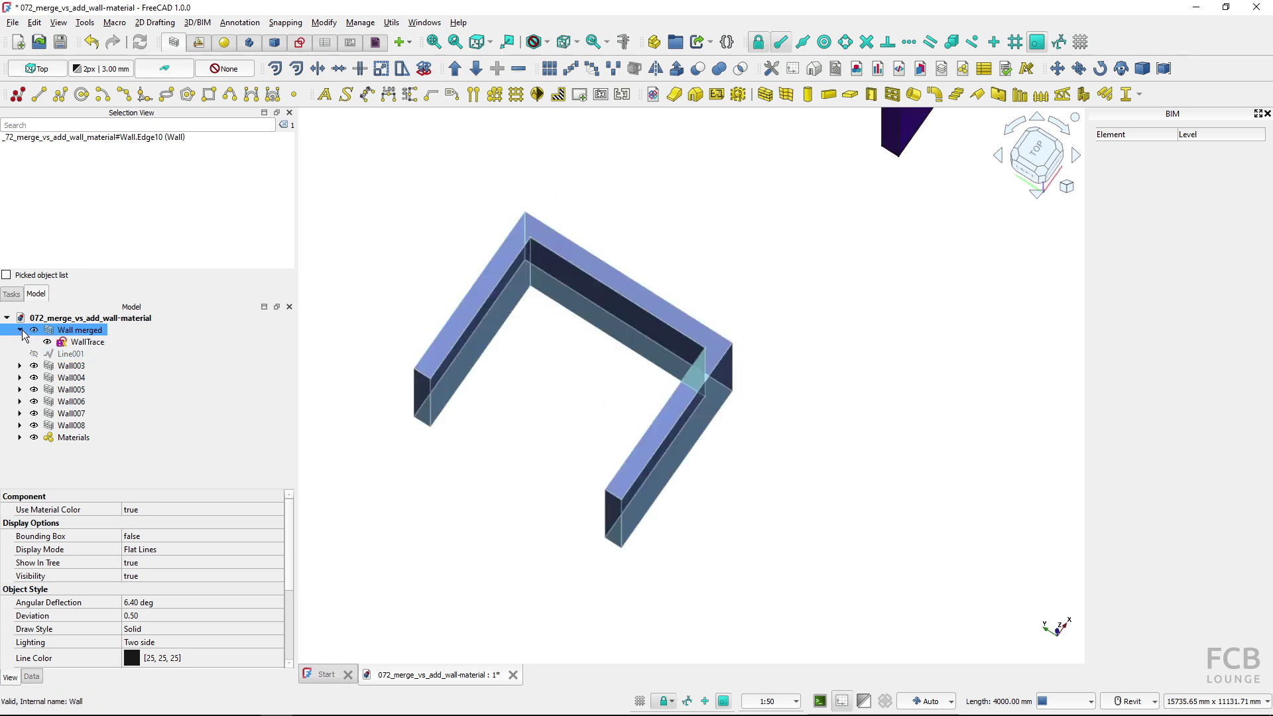
click(83, 341)
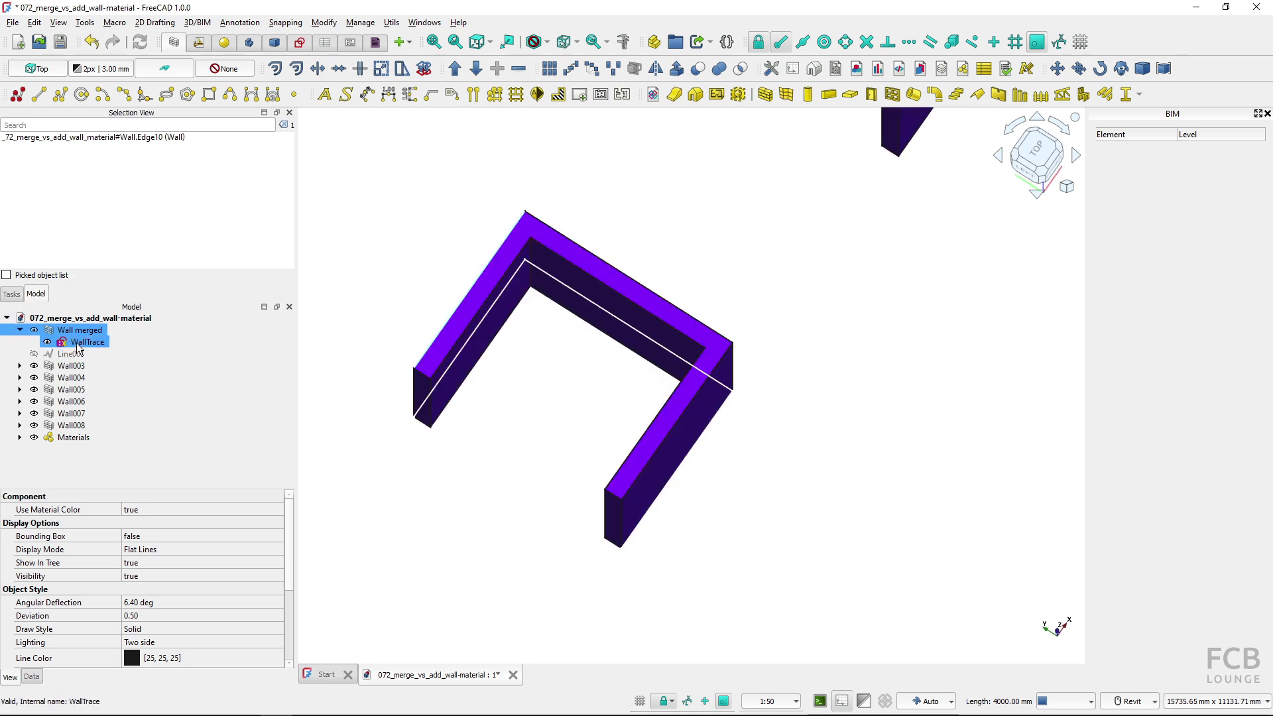
click(77, 342)
click(387, 398)
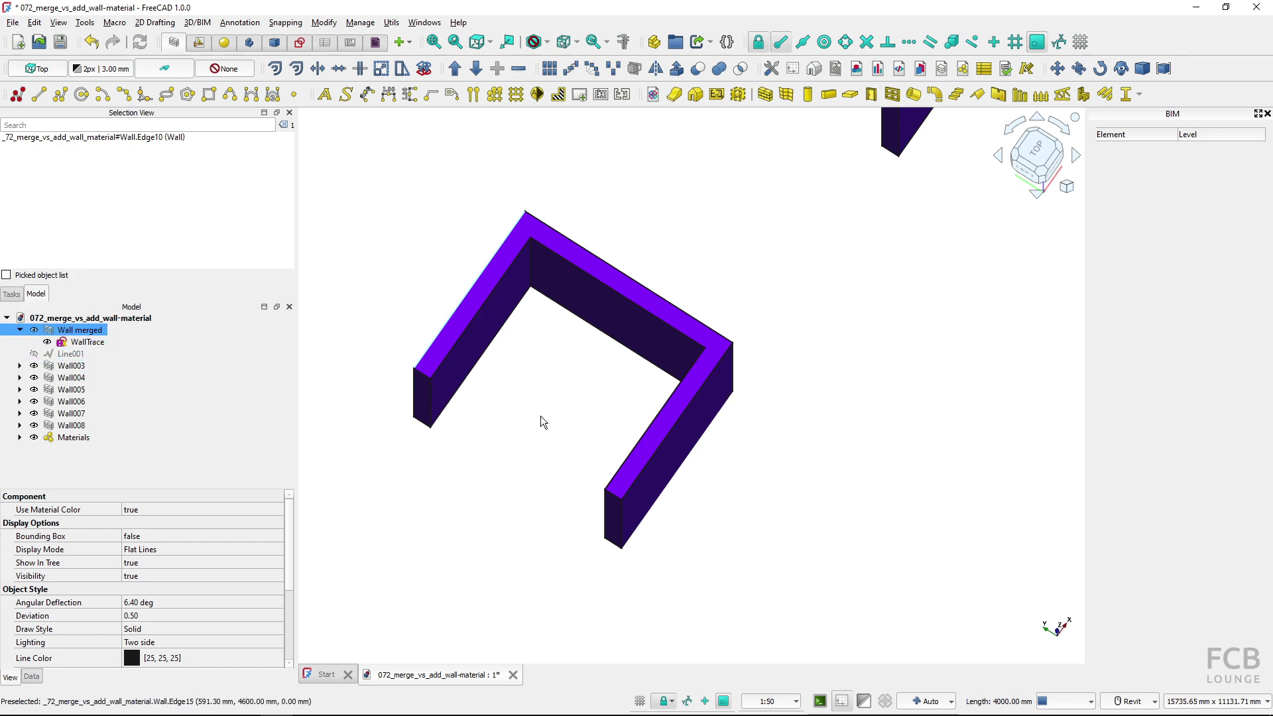
Step: Add the second set's purple Wall003 and green Wall004 into the red Wall005 with Add Component
middle_drag(806, 236, 642, 599)
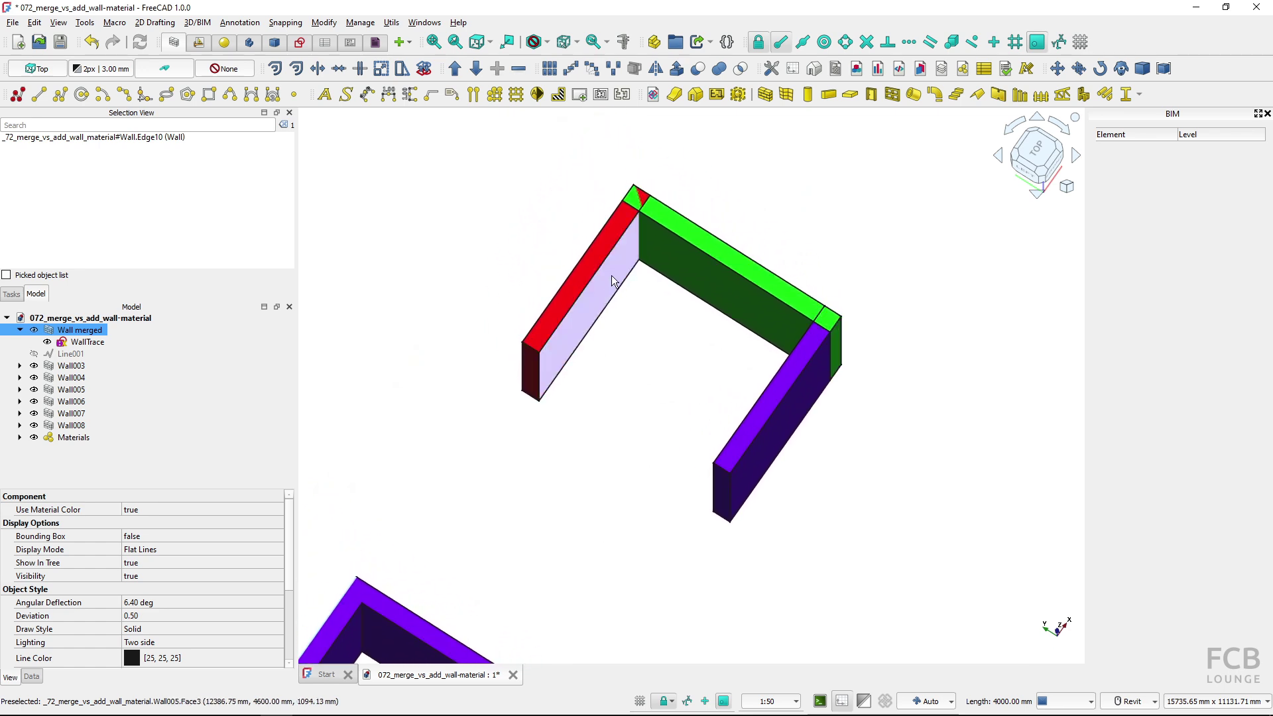
click(790, 417)
ctrl+click(737, 307)
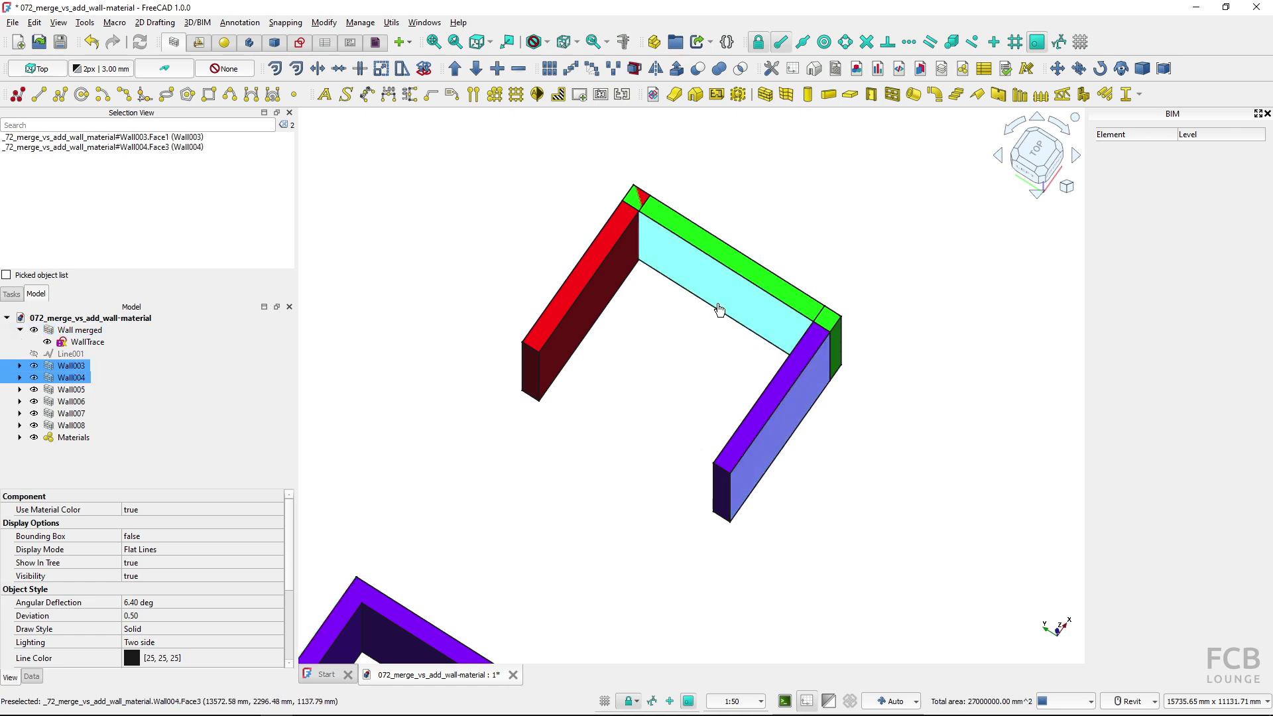
ctrl+click(587, 319)
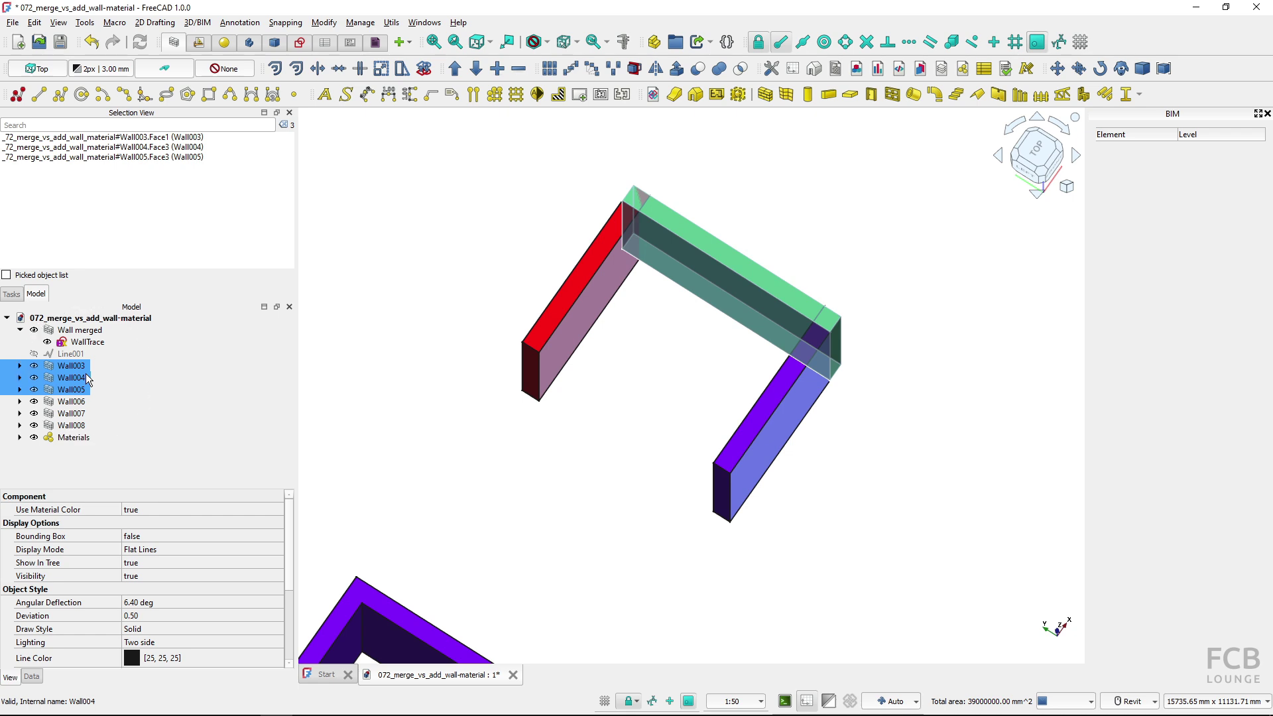
click(497, 72)
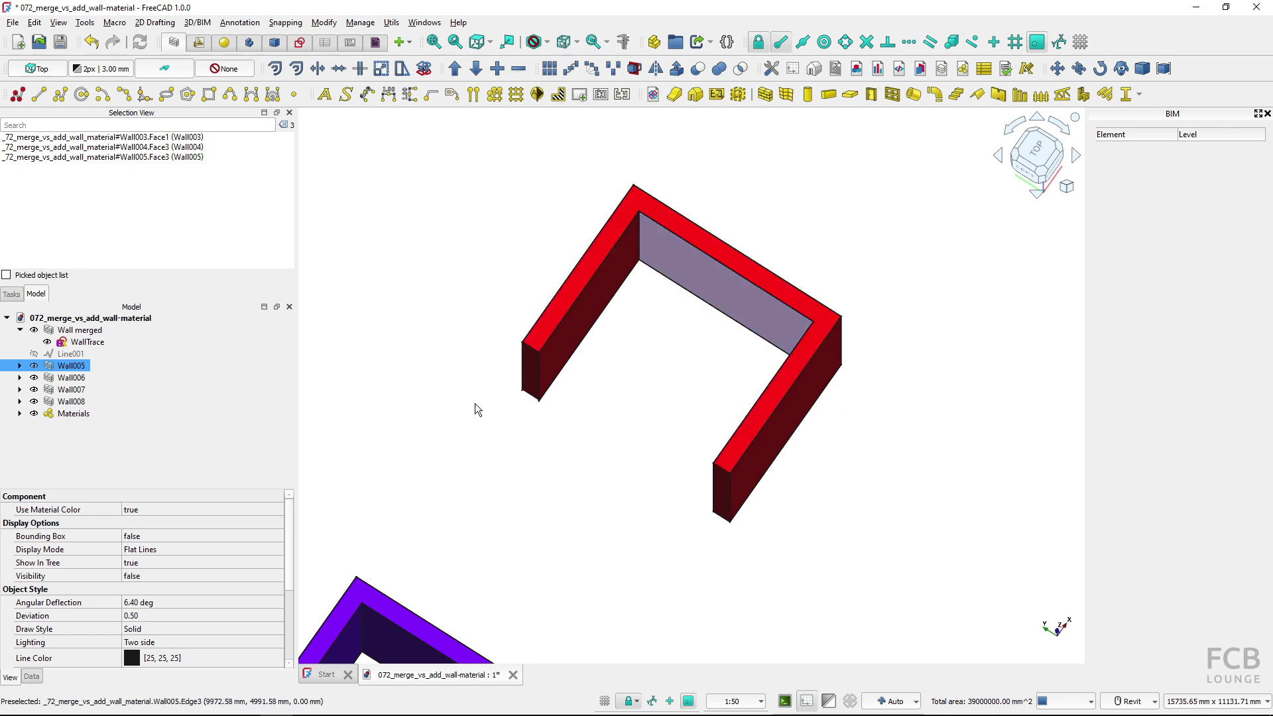
Step: Rename Wall005 in the Model tree to 'Wall added'
click(73, 366)
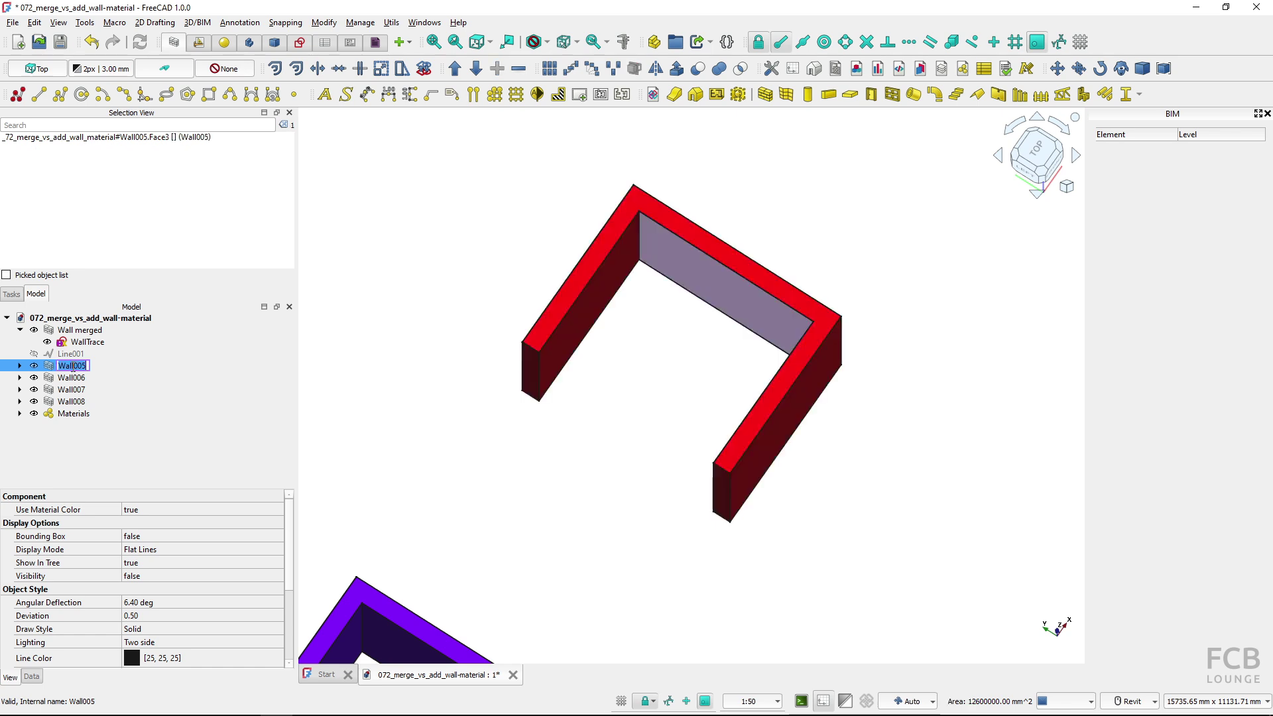
key(Delete)
key(Delete)
key(Delete)
text(added)
key(Return)
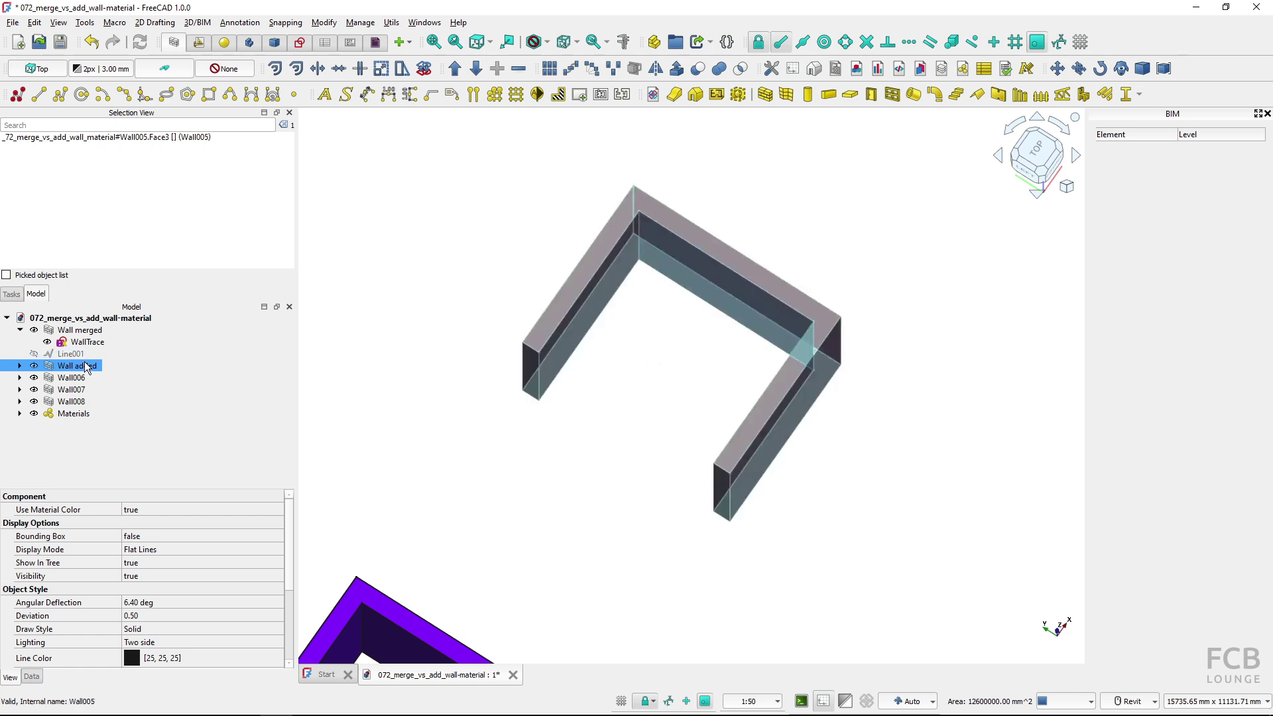
Step: Expand Wall added in the tree and briefly select Wall merged for comparison
click(20, 365)
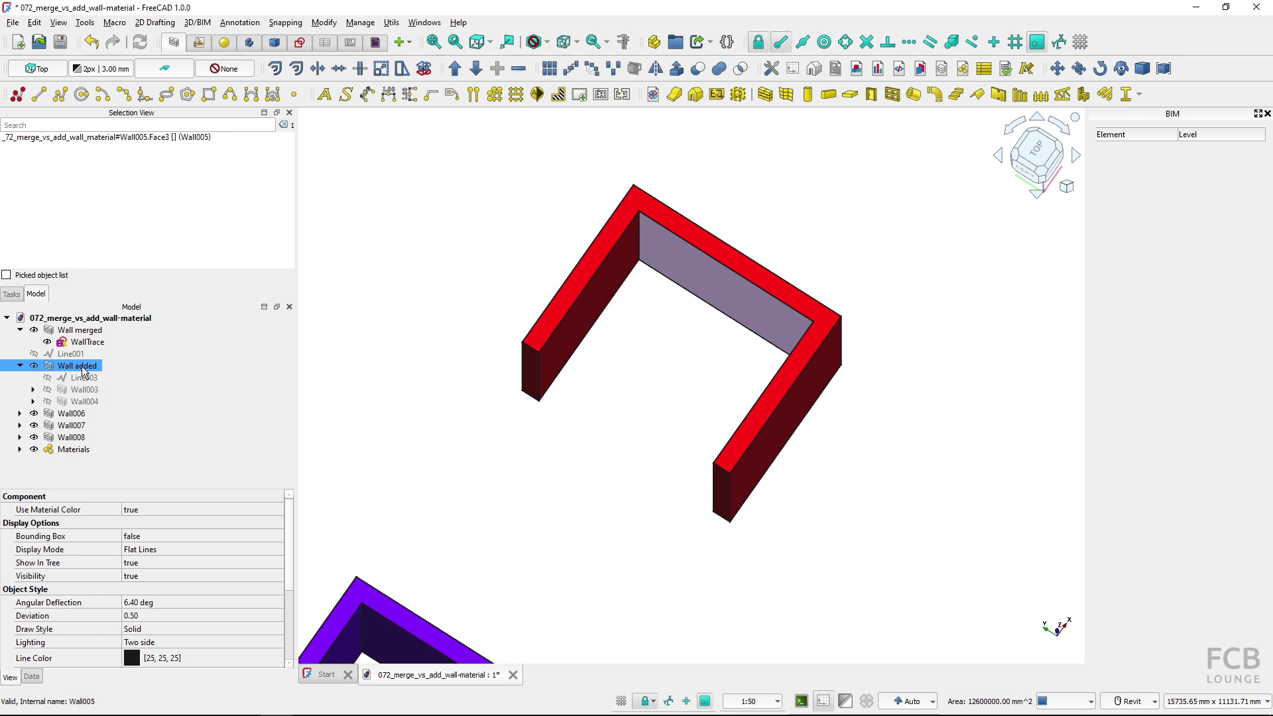
ctrl+click(73, 330)
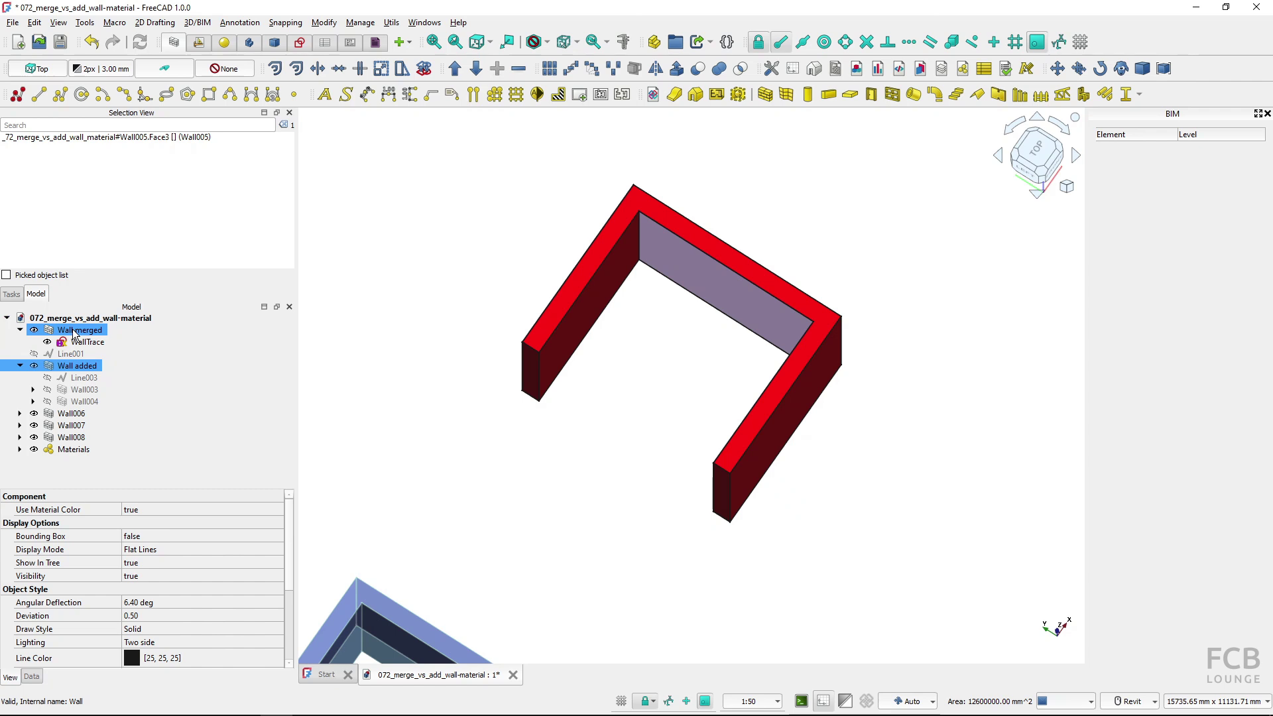
ctrl+click(73, 330)
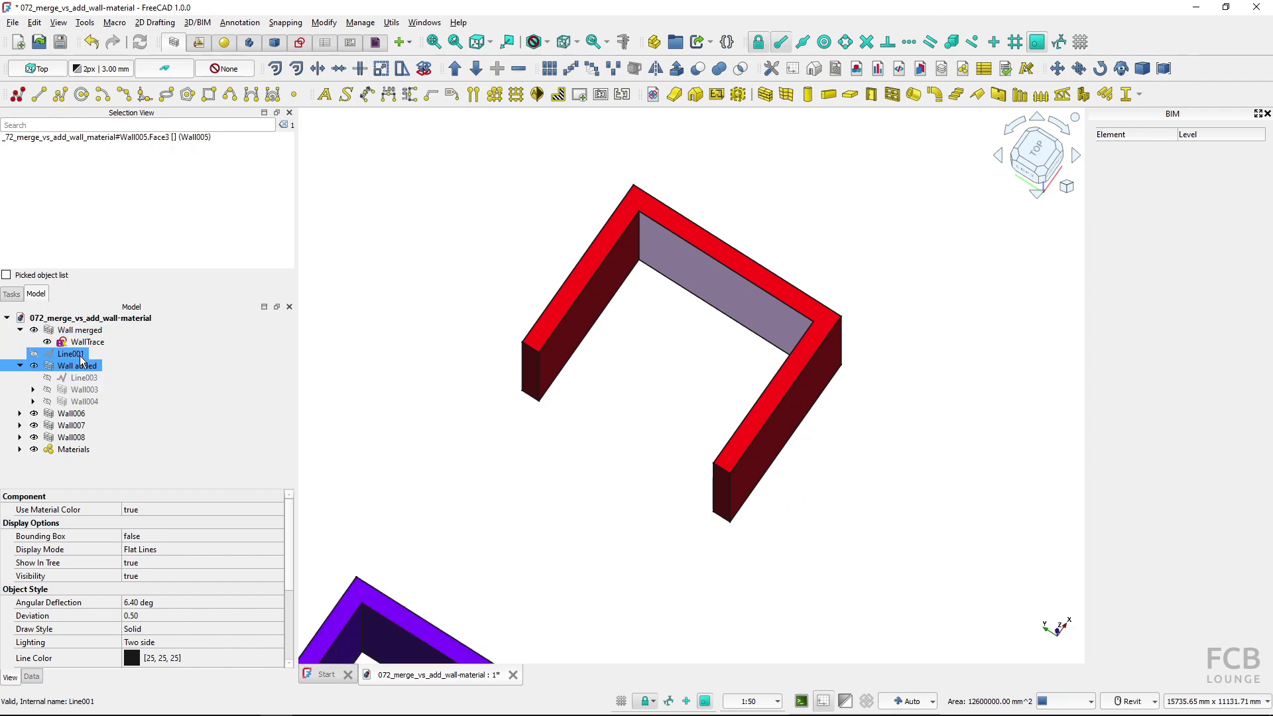
Step: Set Wall003's Height to 4000 mm in its Data properties
click(78, 391)
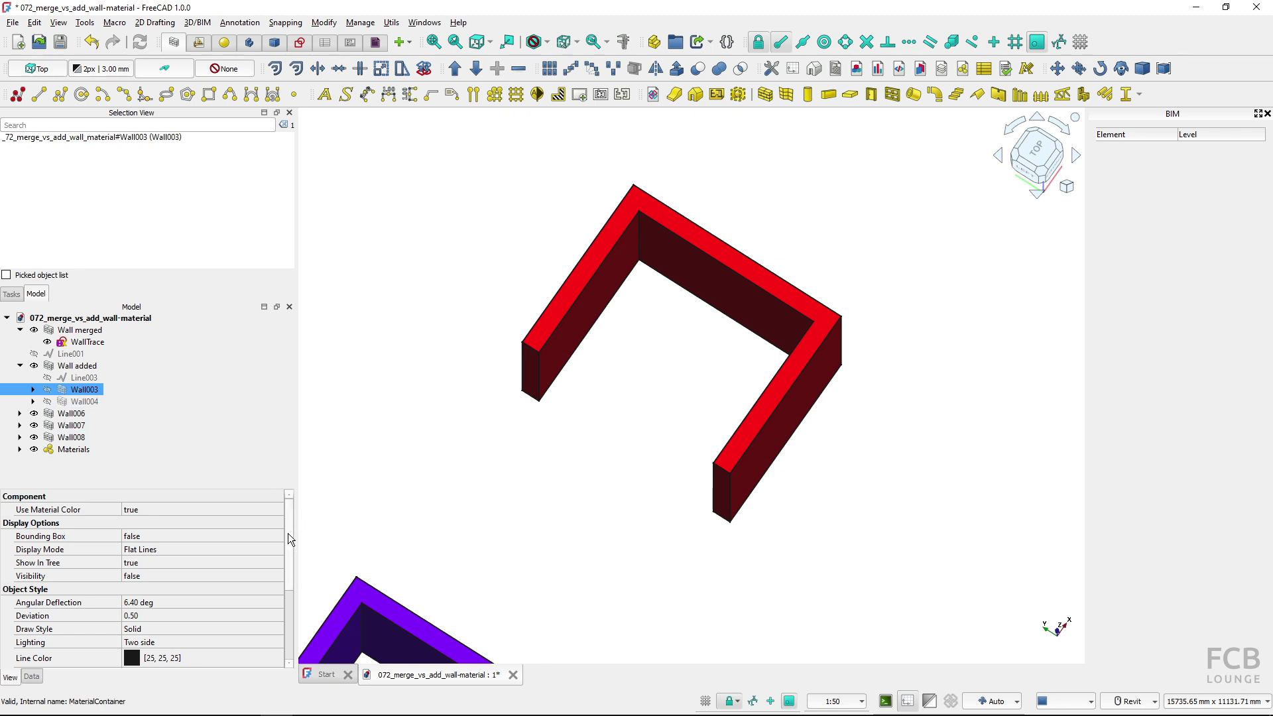
scroll(287, 533, down, 3)
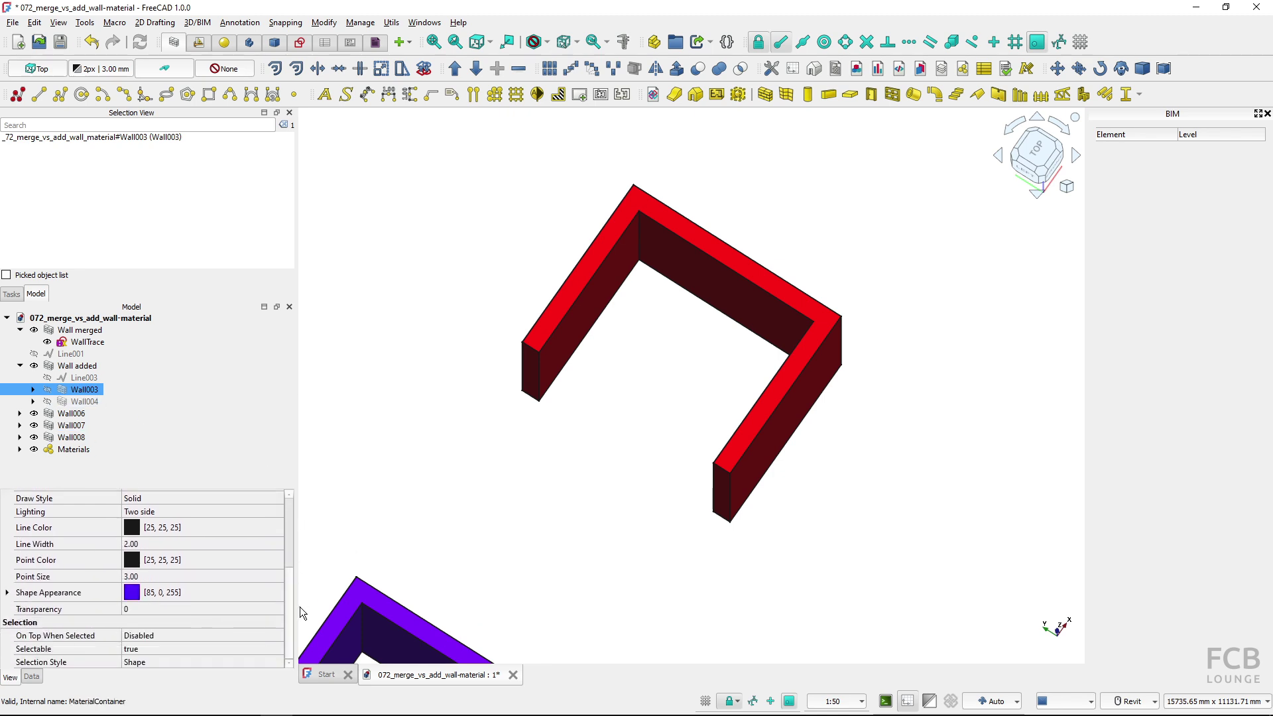
click(31, 677)
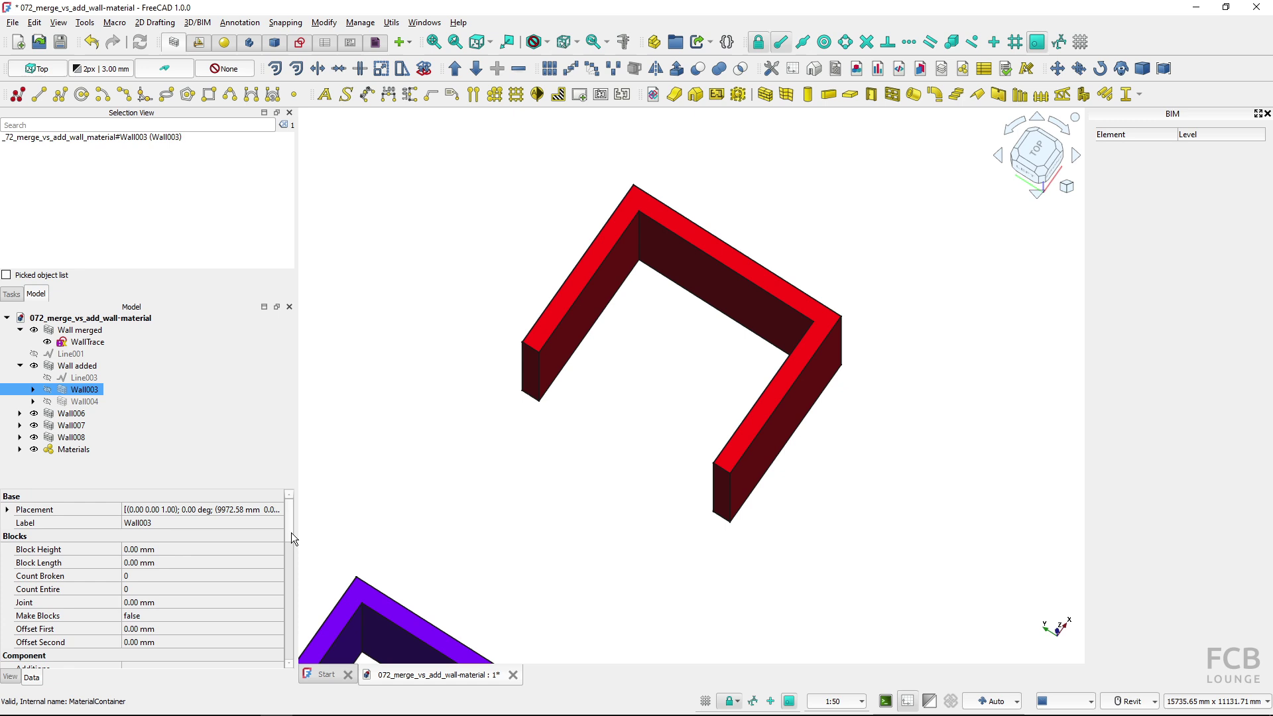
drag(291, 532, 288, 660)
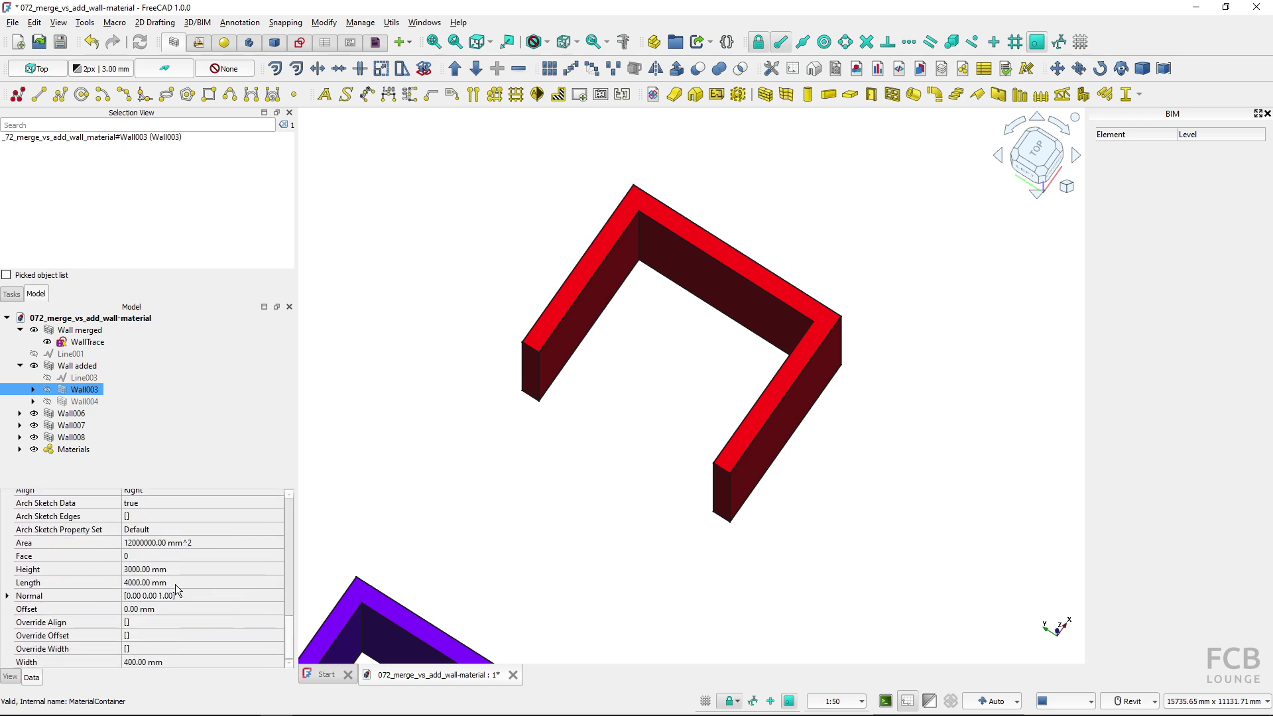
click(174, 567)
text(4000)
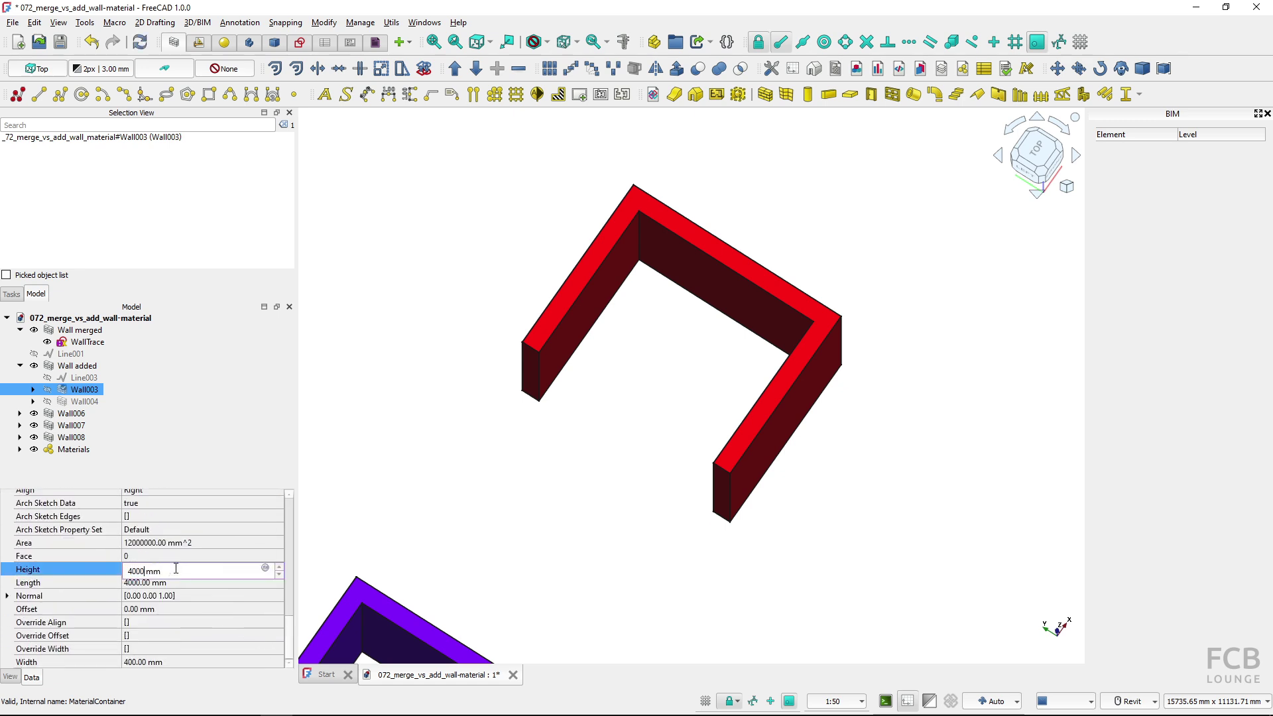
key(Return)
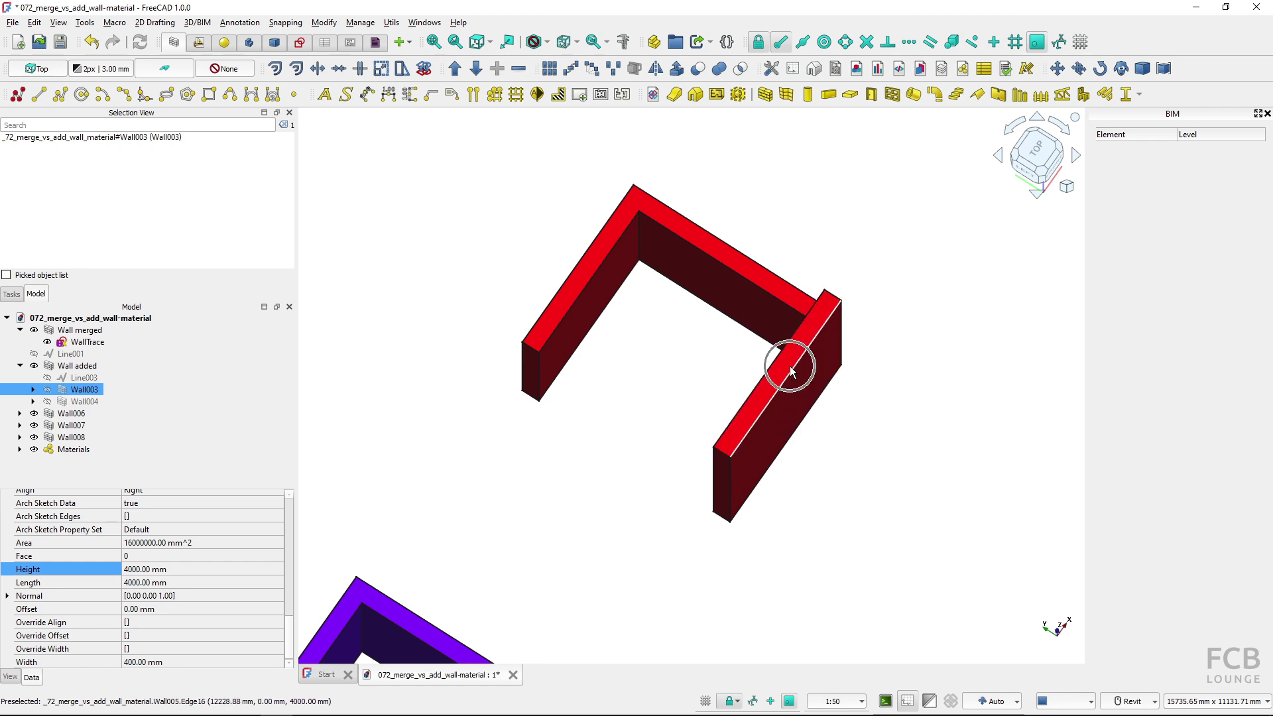
middle_drag(545, 462, 627, 317)
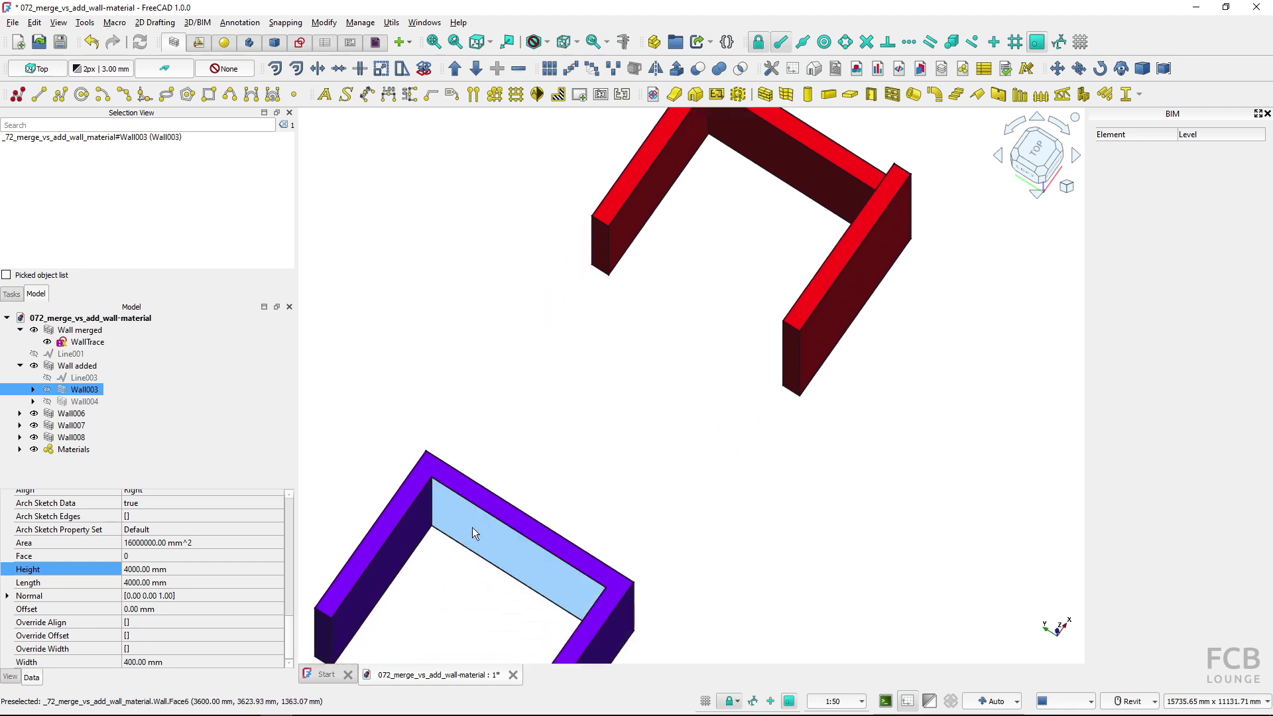
middle_drag(472, 527, 513, 447)
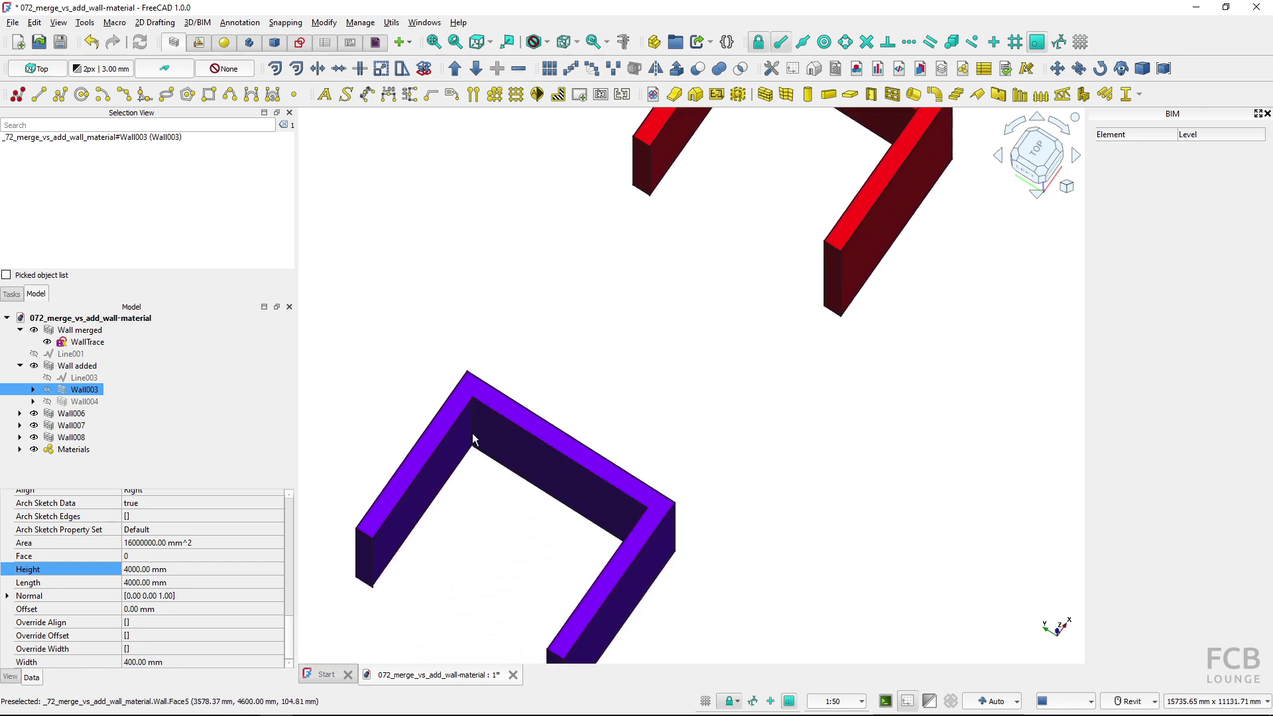
Step: Set the Height property of Wall merged to 4000 mm
click(92, 334)
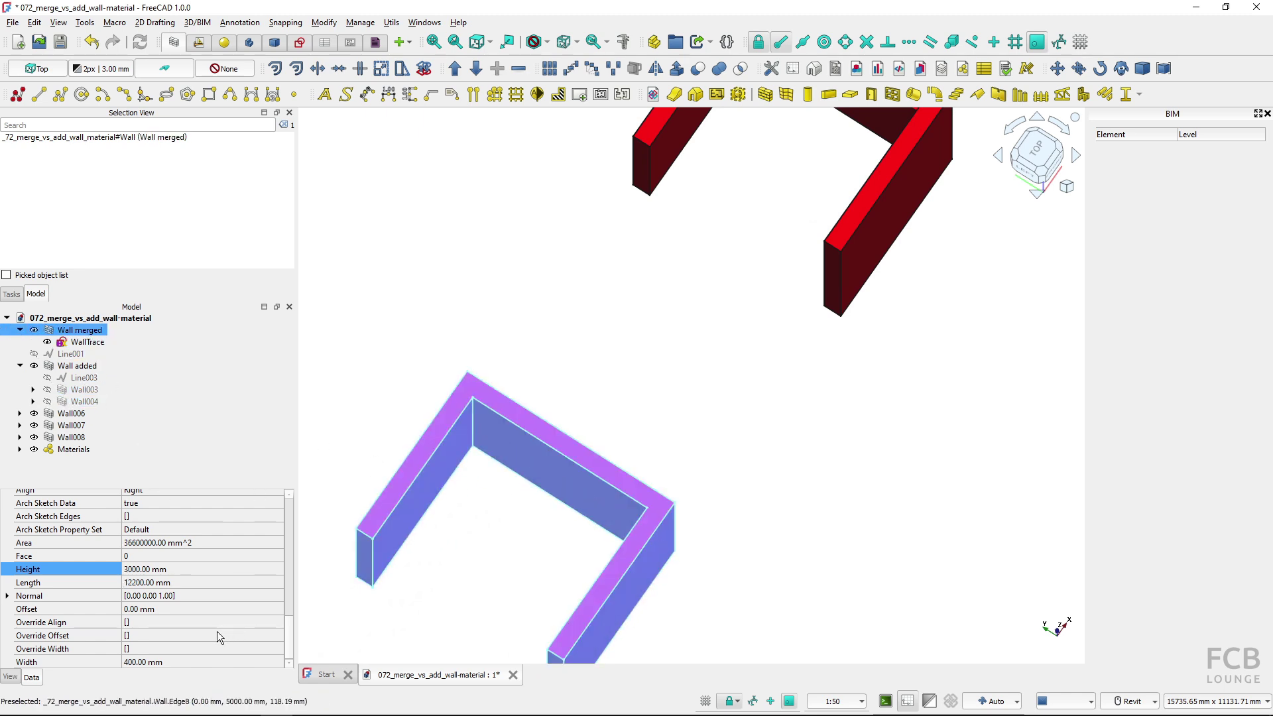
click(181, 569)
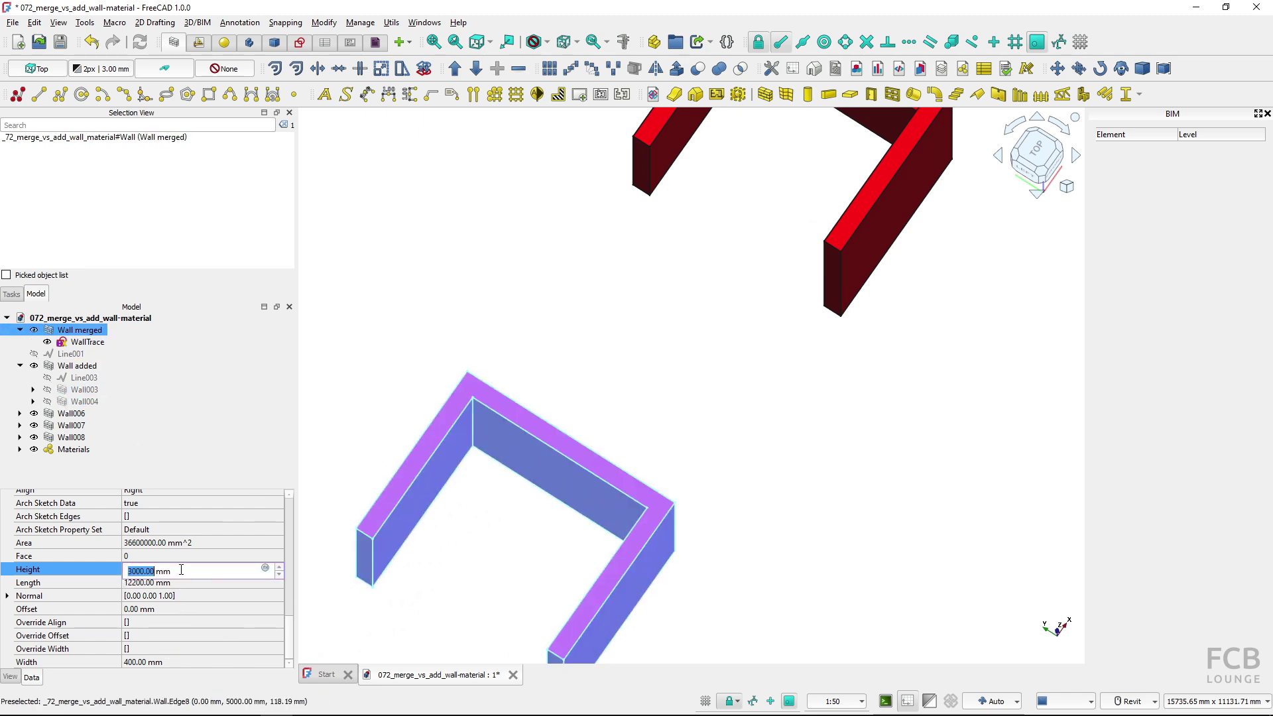
text(4000)
key(Return)
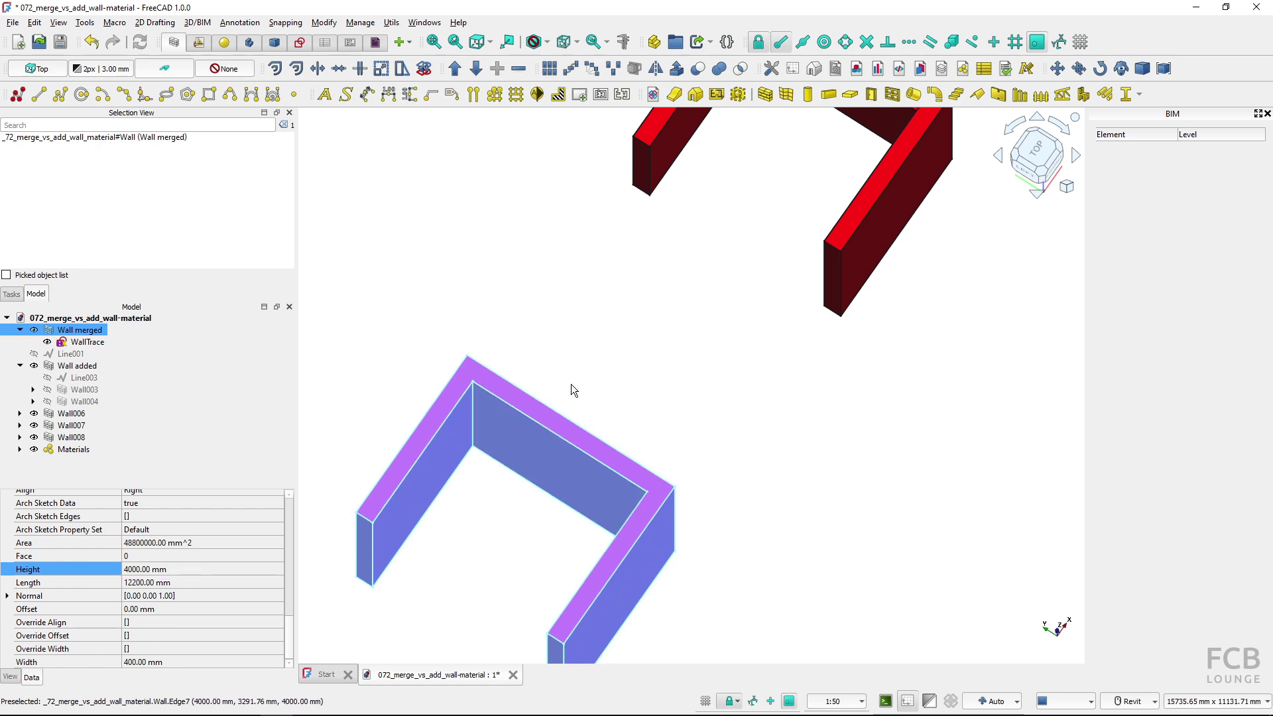
click(611, 383)
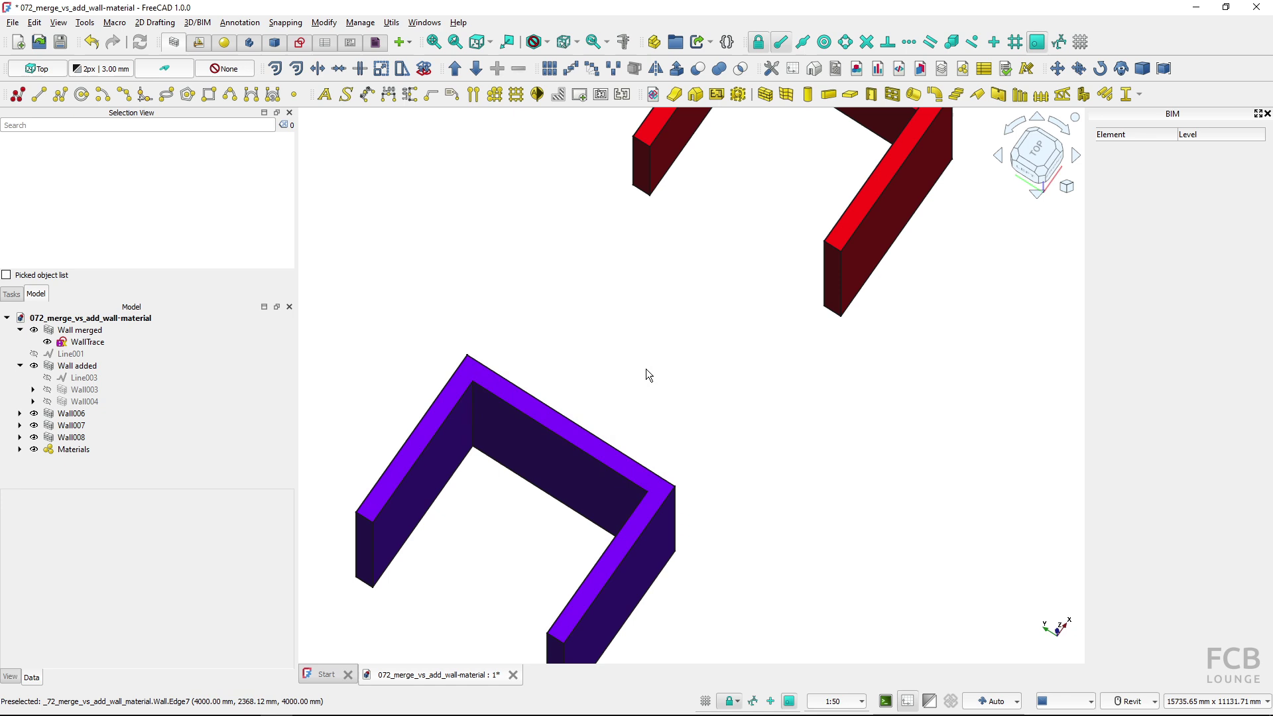
scroll(646, 369, down, 3)
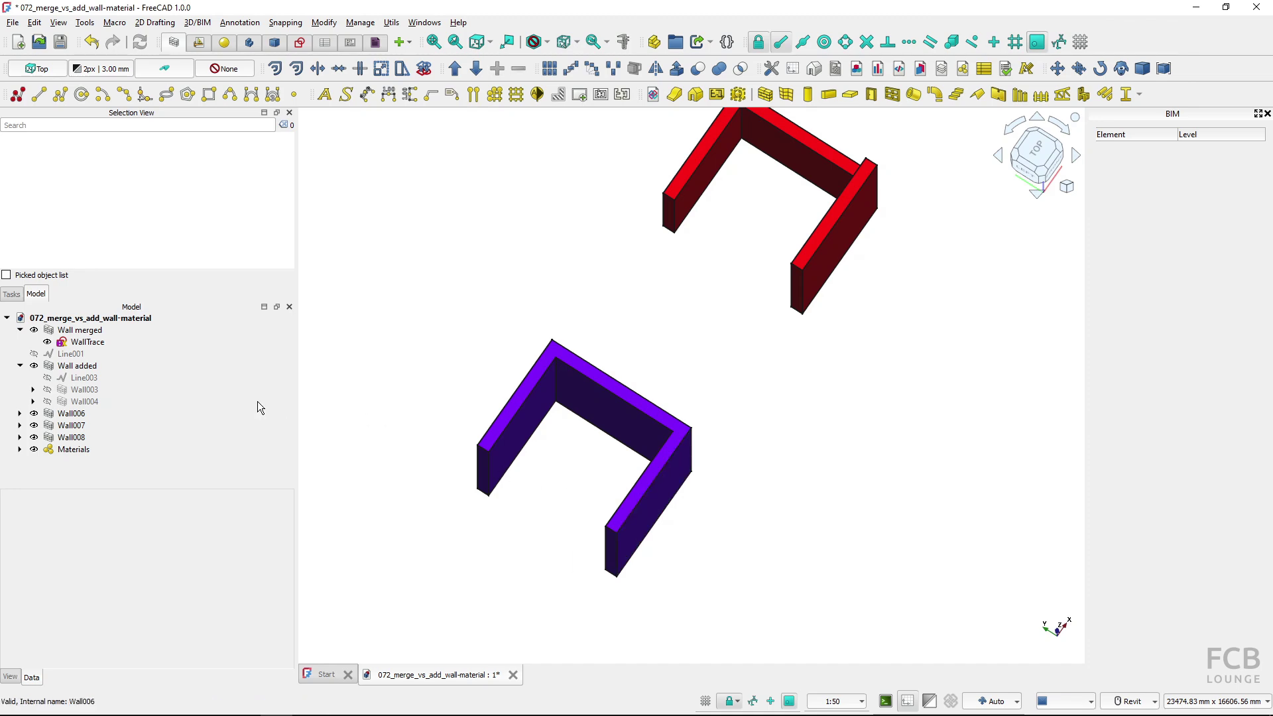
Step: Drag the bottom line of the WallTrace sketch downward and close the sketch
double_click(86, 341)
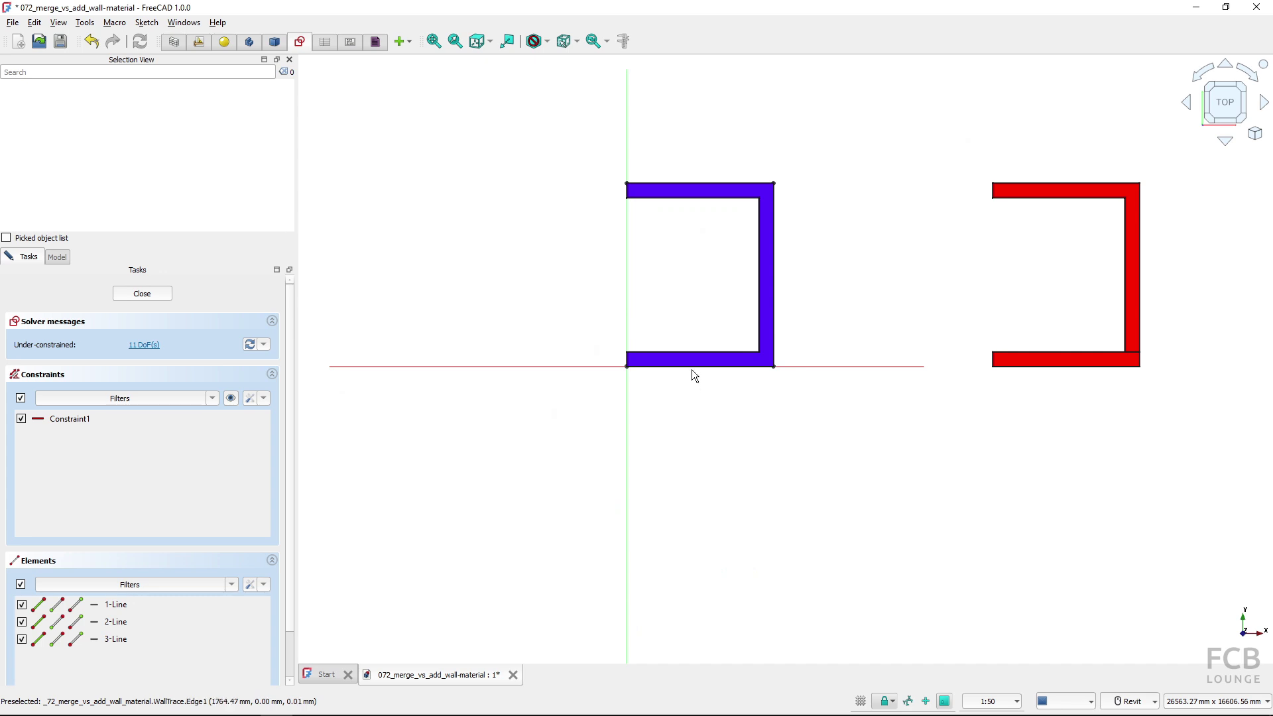
drag(691, 368, 694, 462)
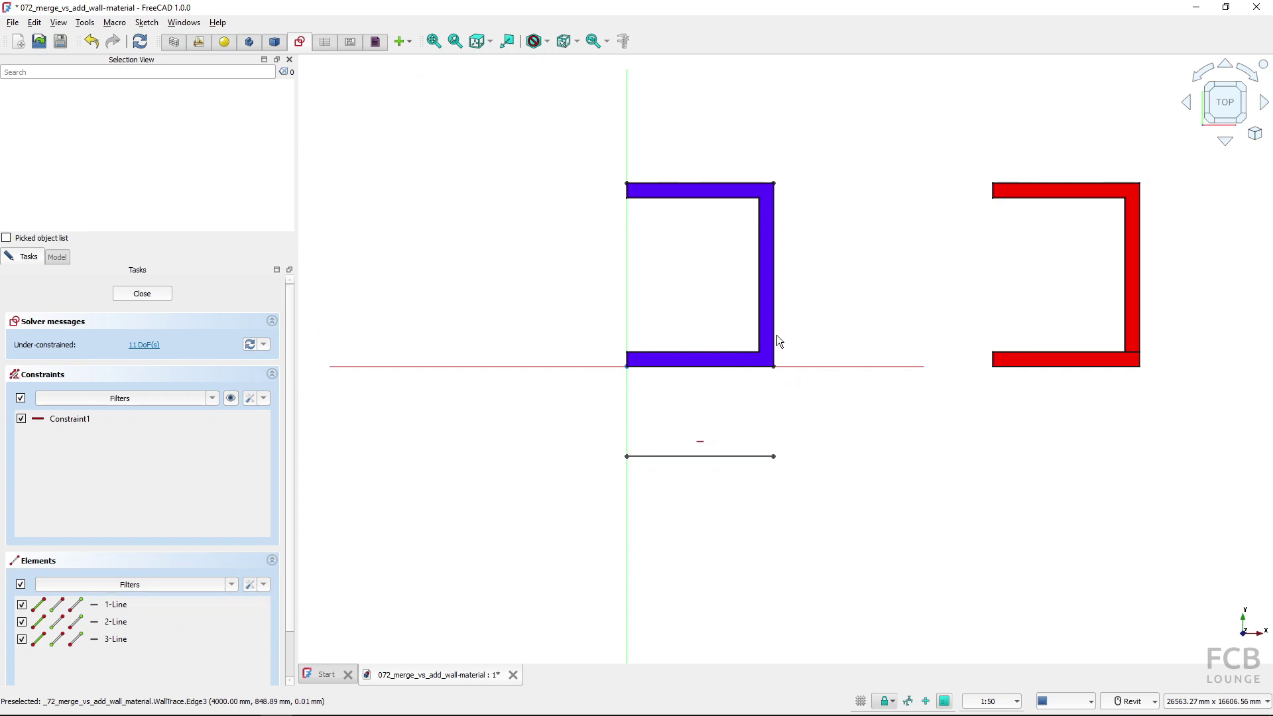
click(141, 293)
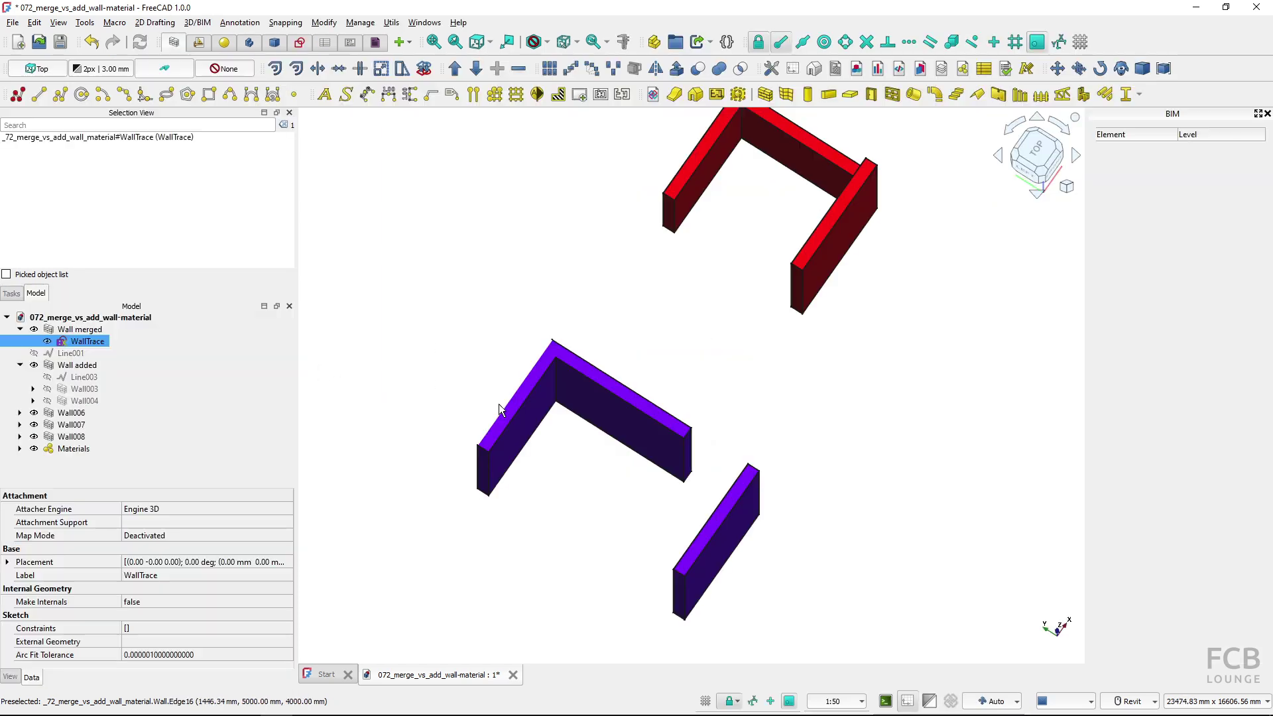
Step: Select Wall added's components in the tree, toggling Wall004 and Wall003 visibility
click(739, 553)
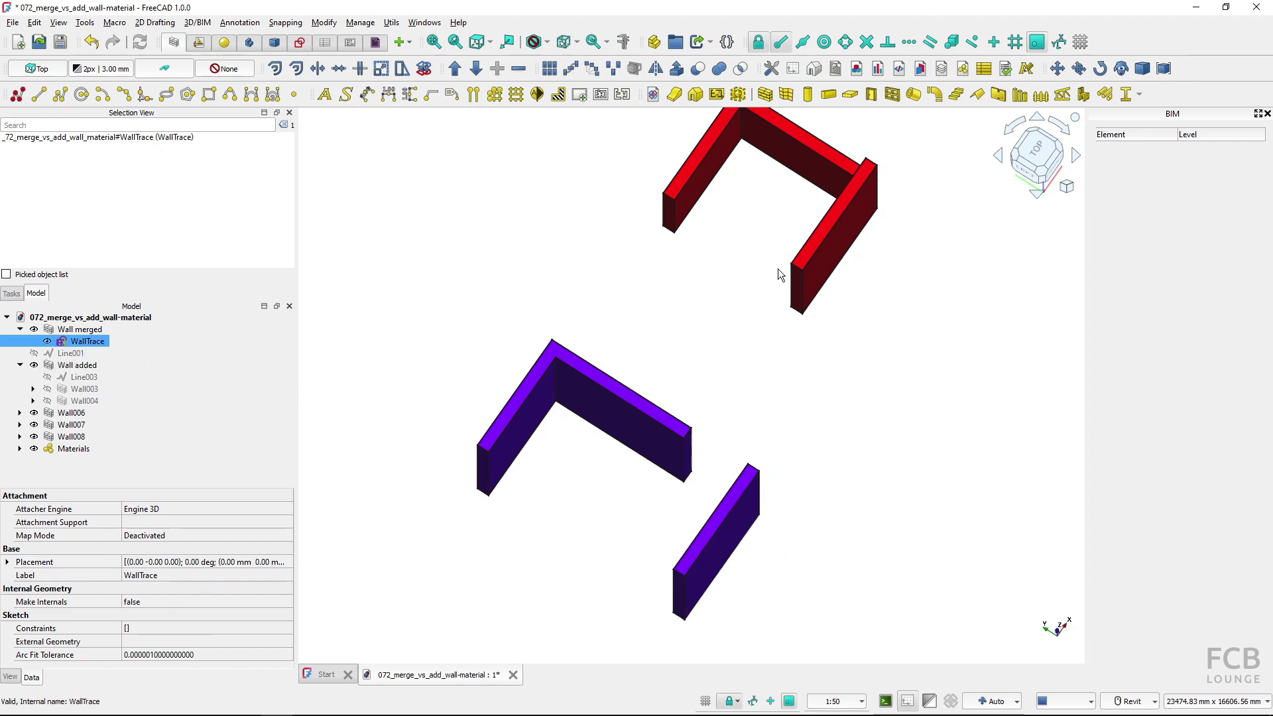
middle_drag(778, 268, 676, 386)
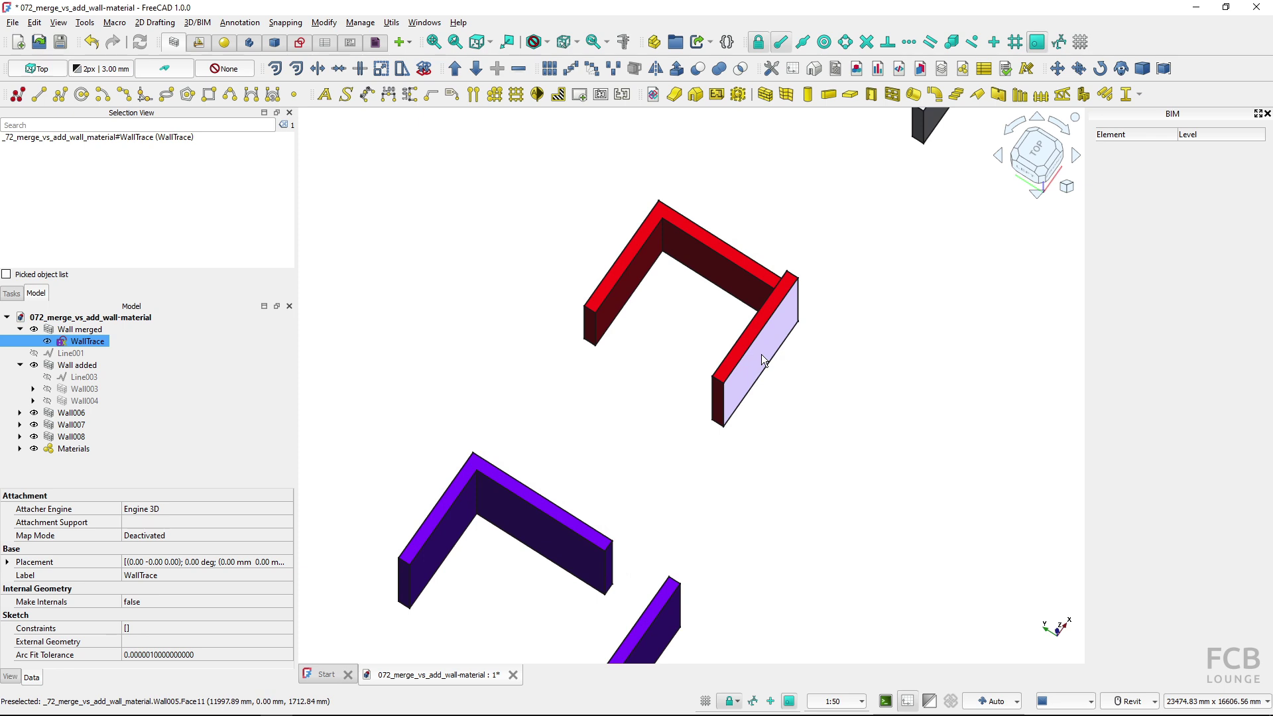
click(762, 358)
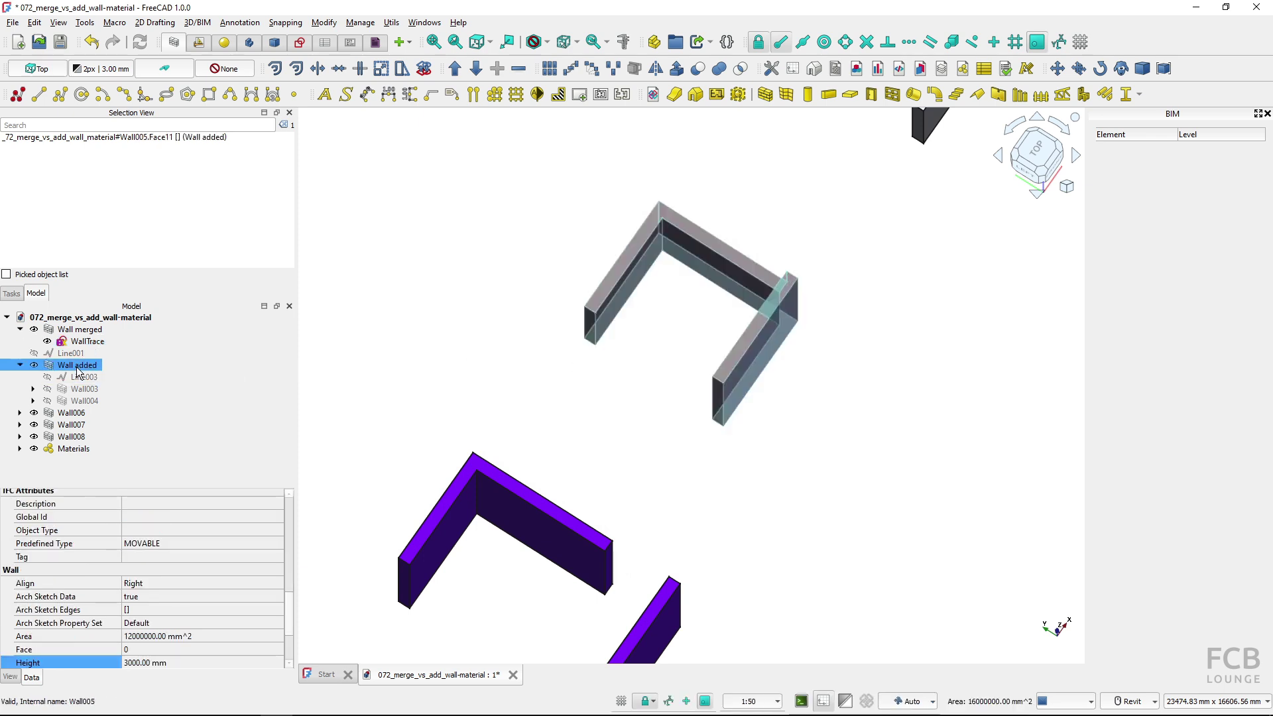
click(83, 402)
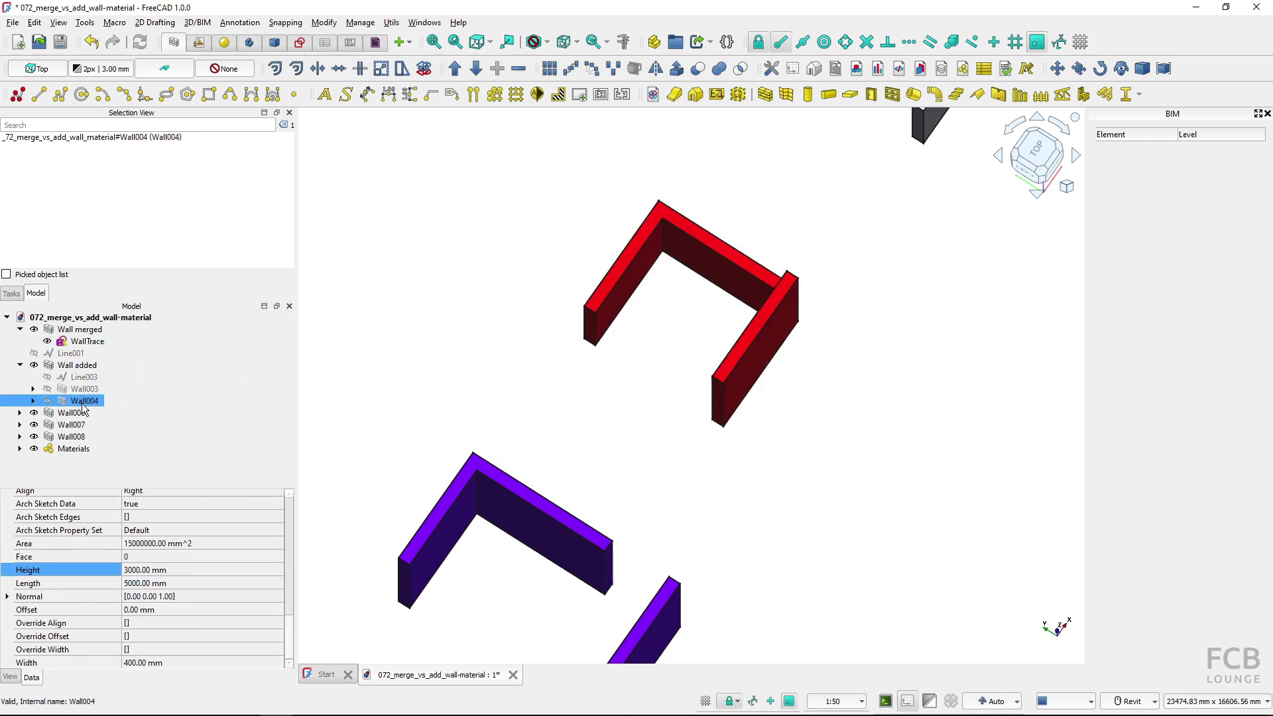
click(47, 401)
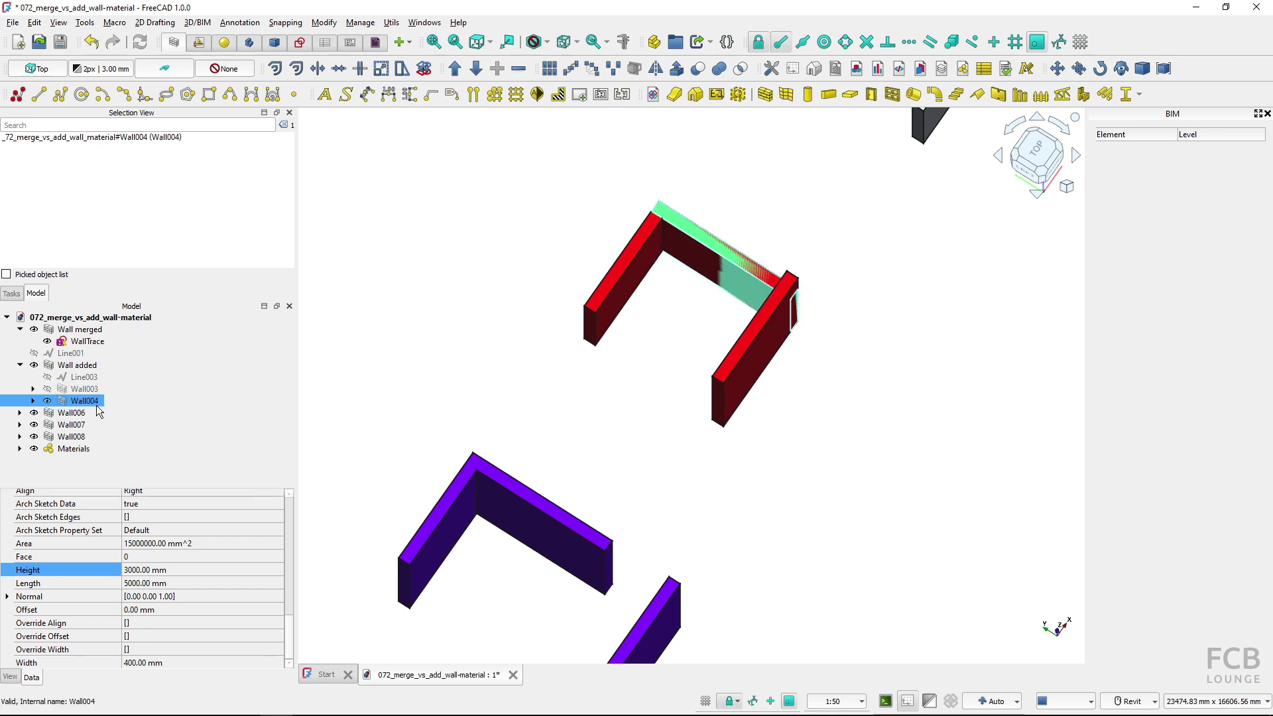
click(47, 401)
click(47, 389)
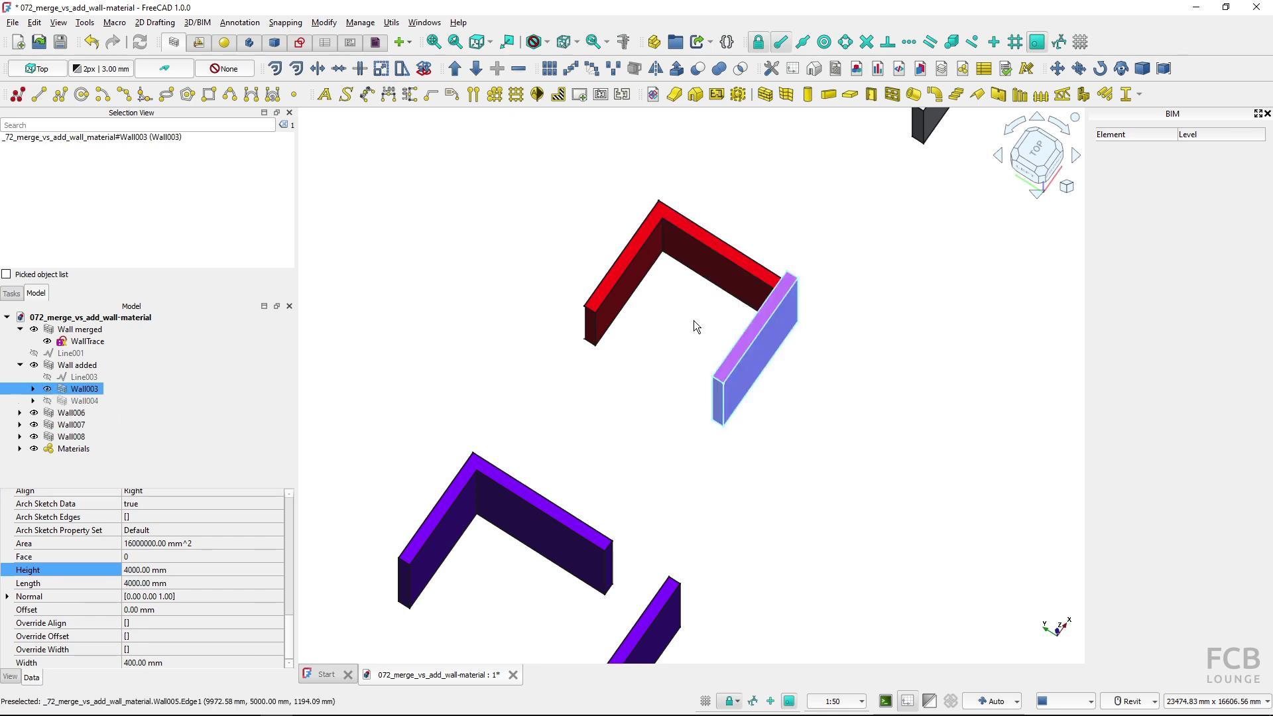
click(48, 390)
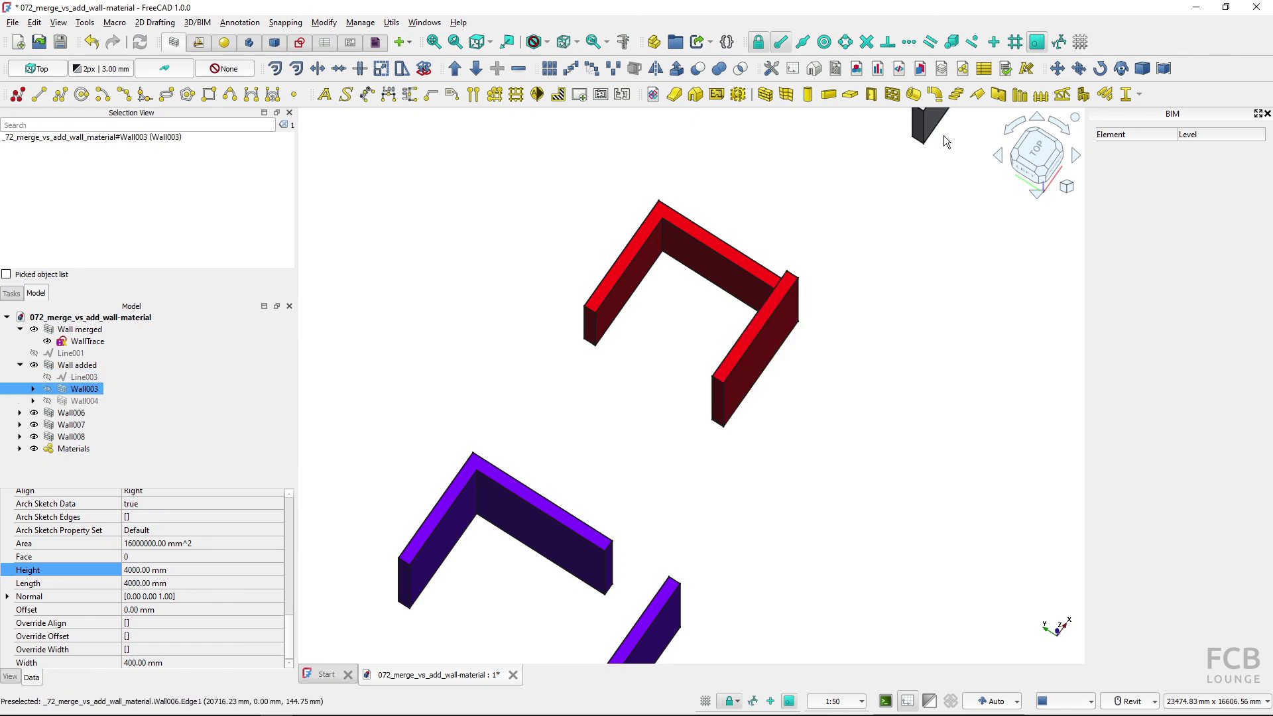
Step: Move Wall003 outward by picking a base point and a new destination
click(1054, 71)
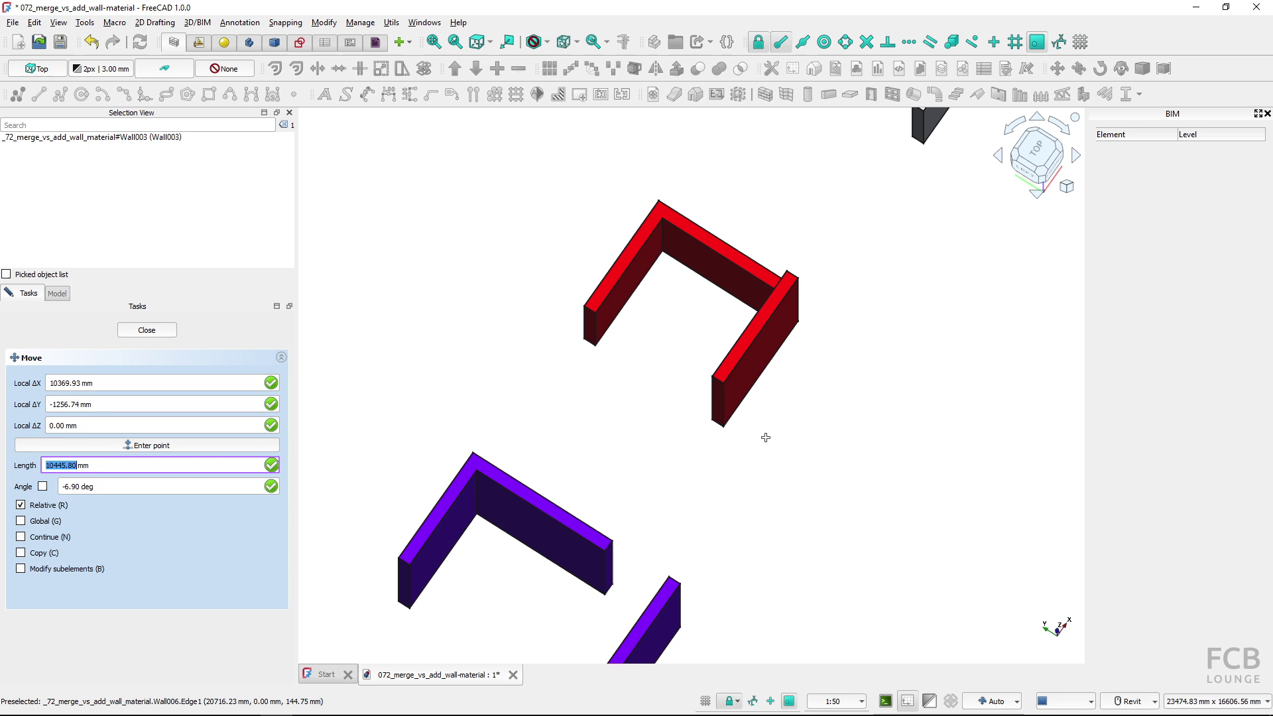
click(766, 436)
click(830, 478)
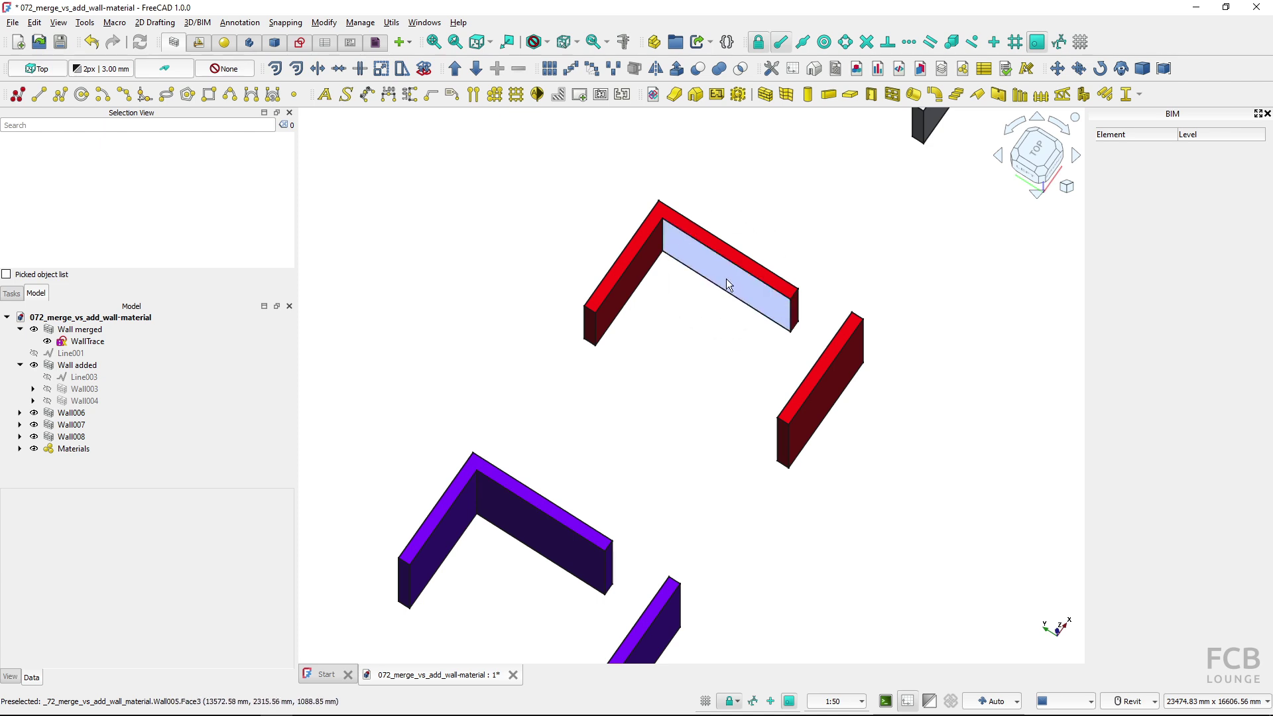
Step: Pan and orbit to the grey walls and select Wall006
middle_drag(857, 187, 668, 482)
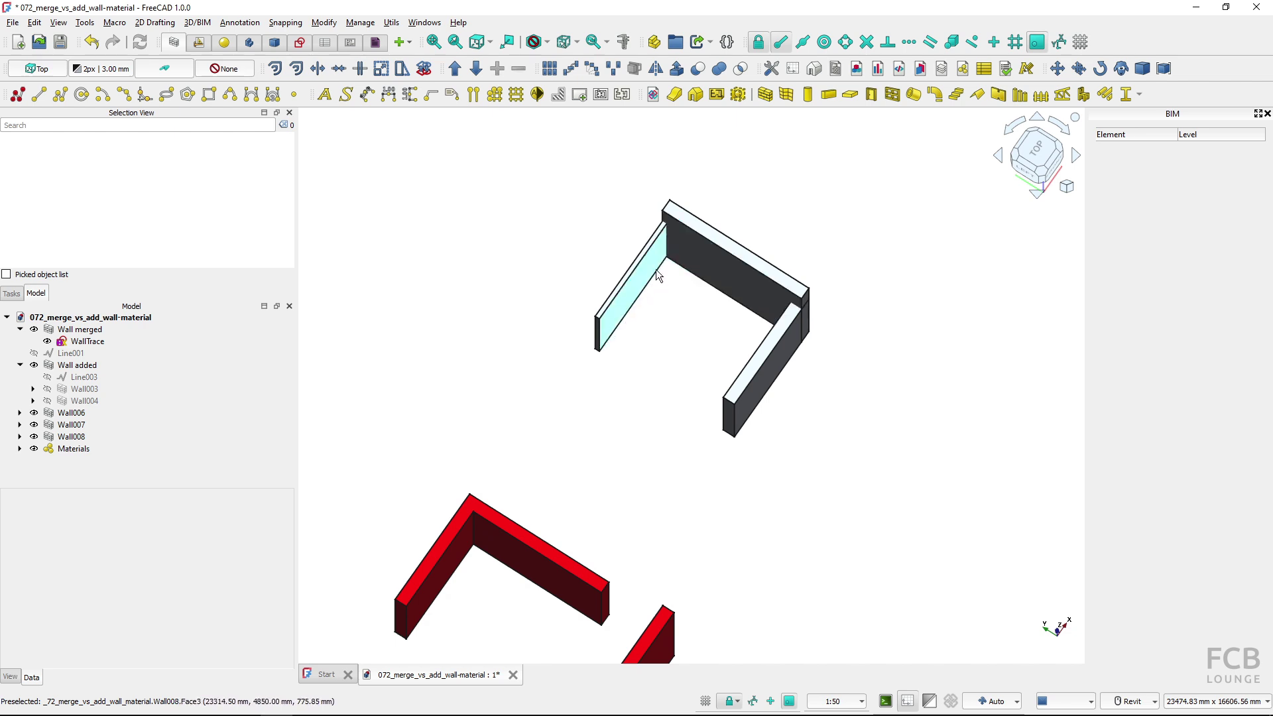
shift+middle_drag(644, 301, 606, 292)
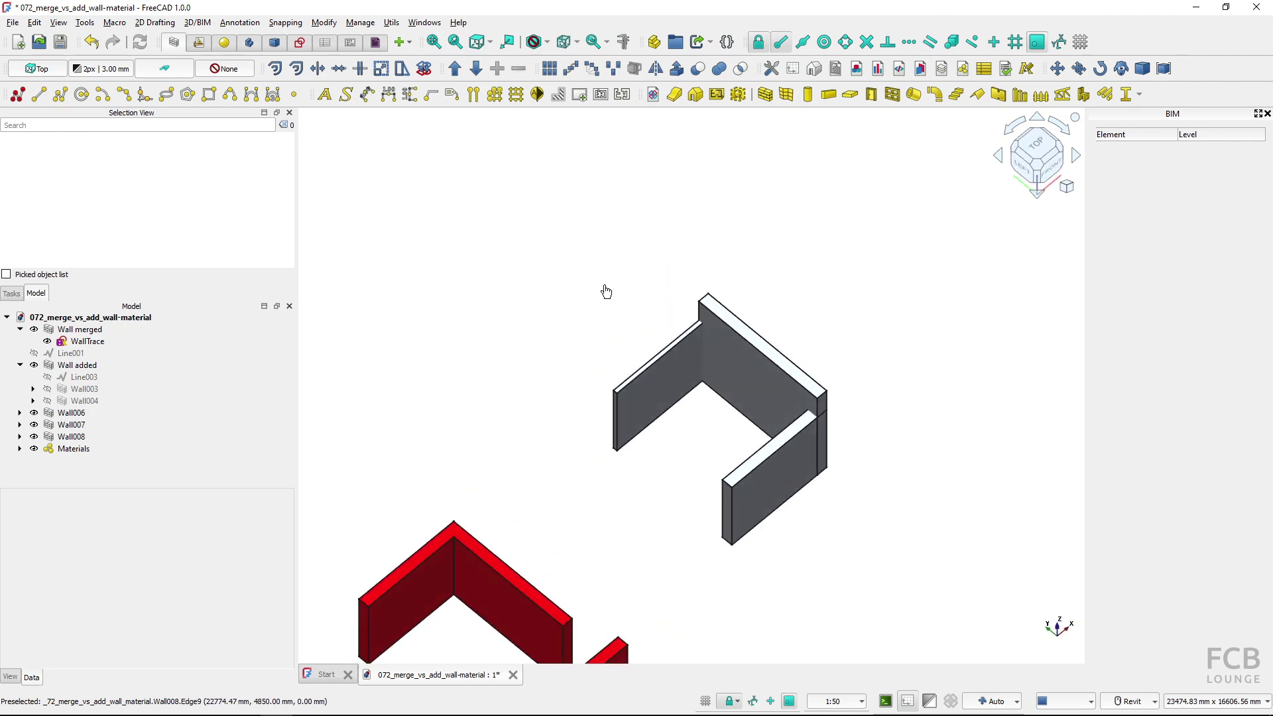
click(781, 477)
Step: Merge the selected Wall006 and Wall007 into Wall008 with Merge Walls, then clear the selection
ctrl+click(750, 401)
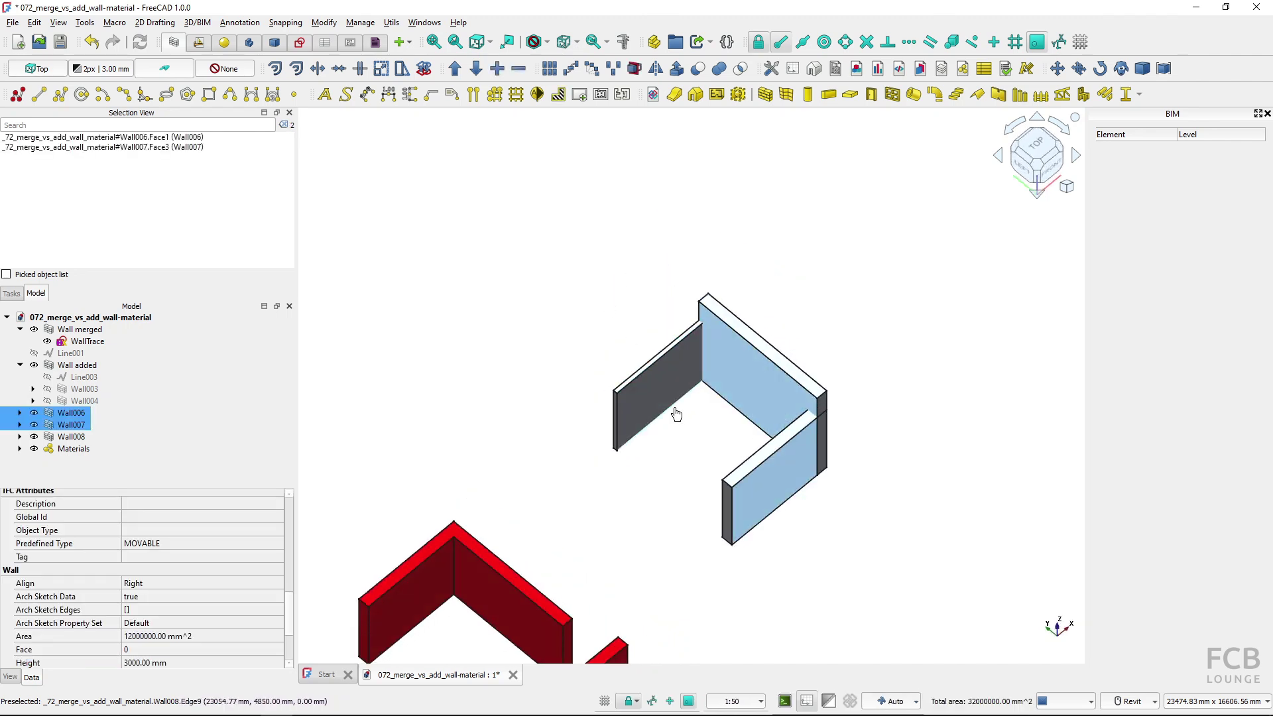
ctrl+click(656, 399)
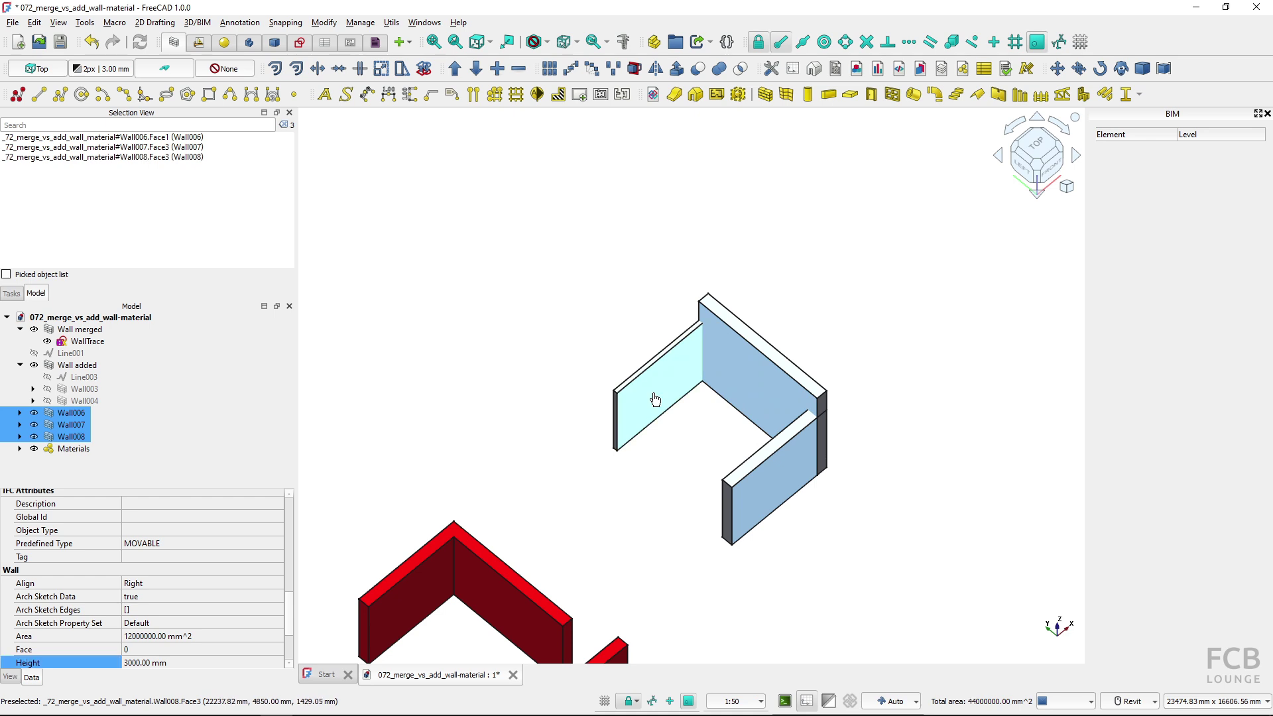
click(393, 23)
click(460, 231)
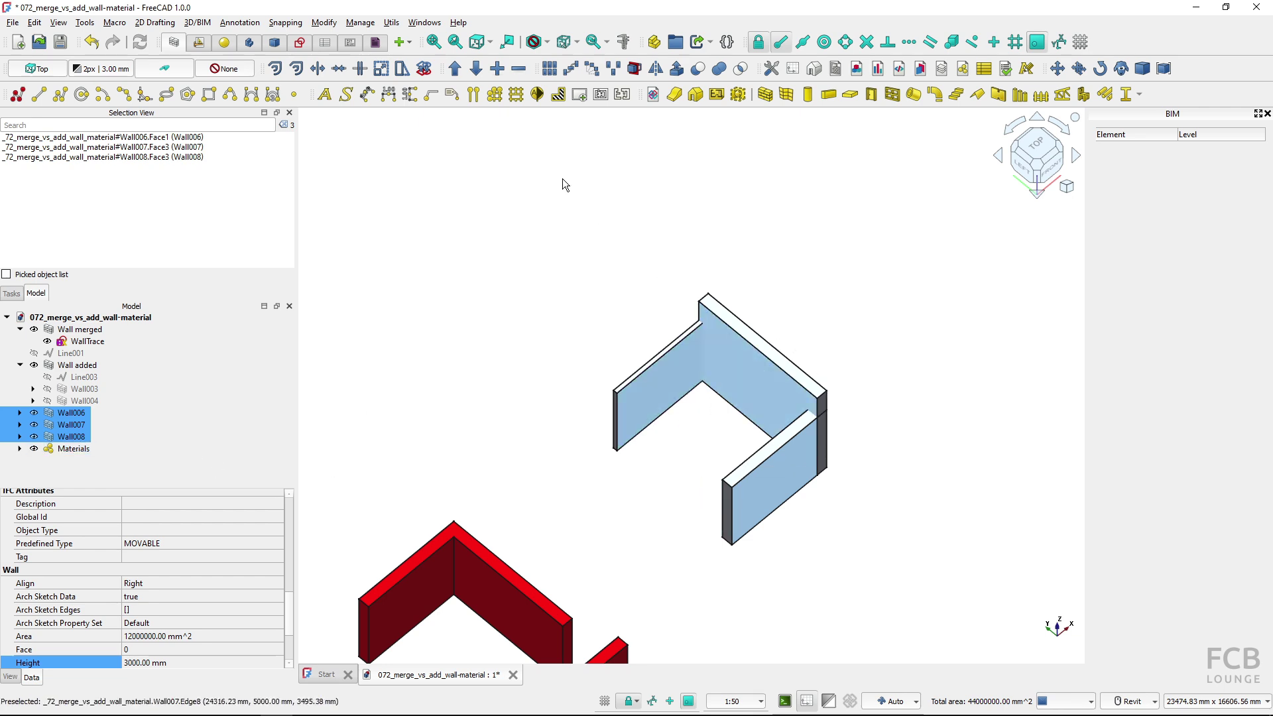
click(502, 74)
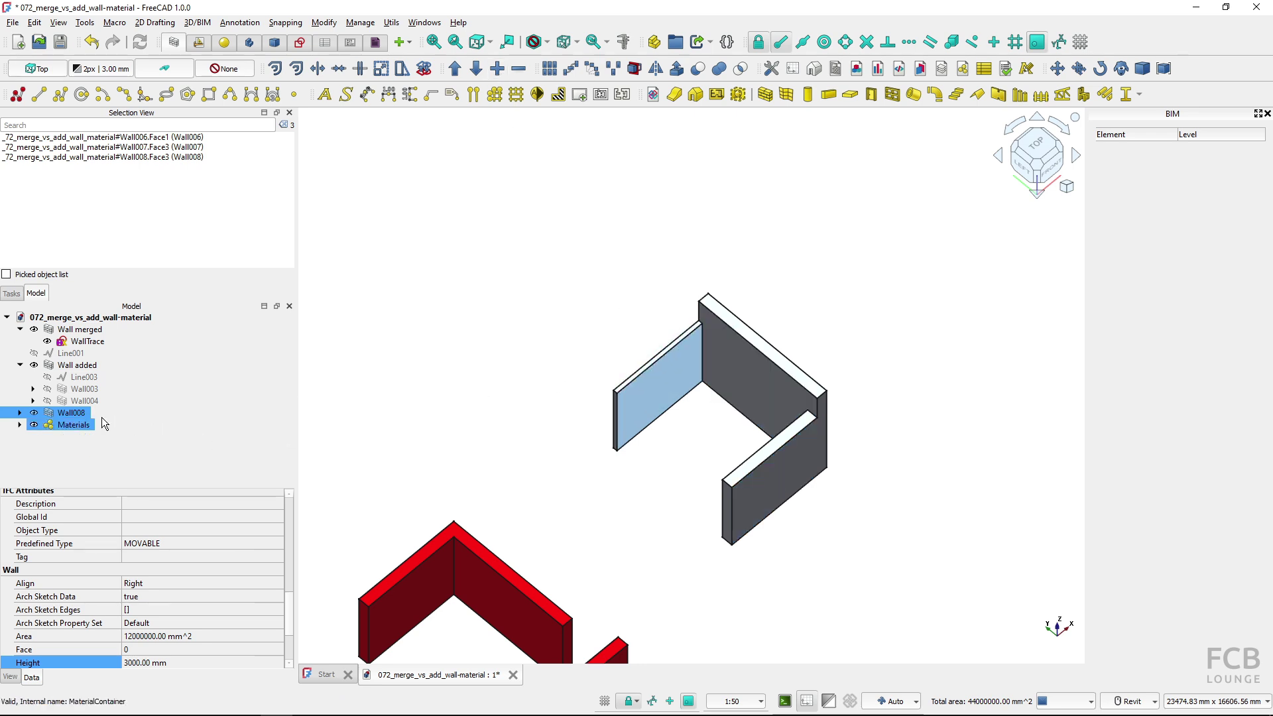
click(555, 397)
key(v)
key(f)
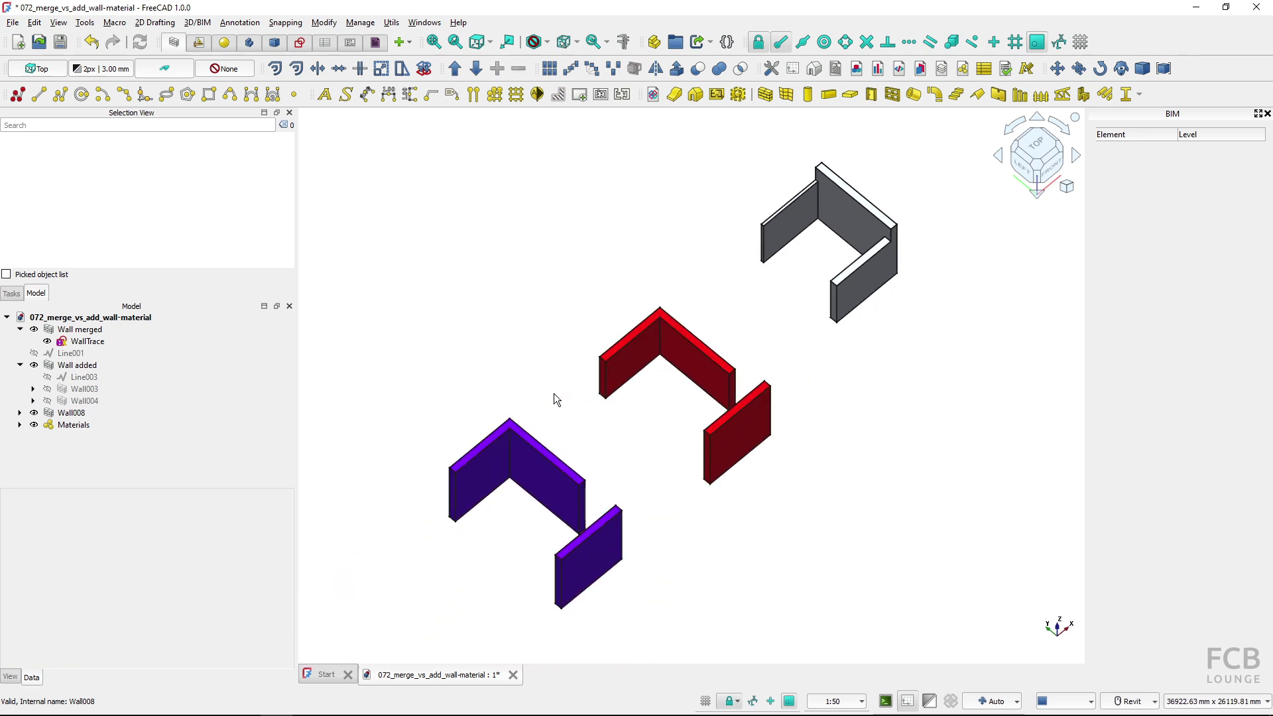